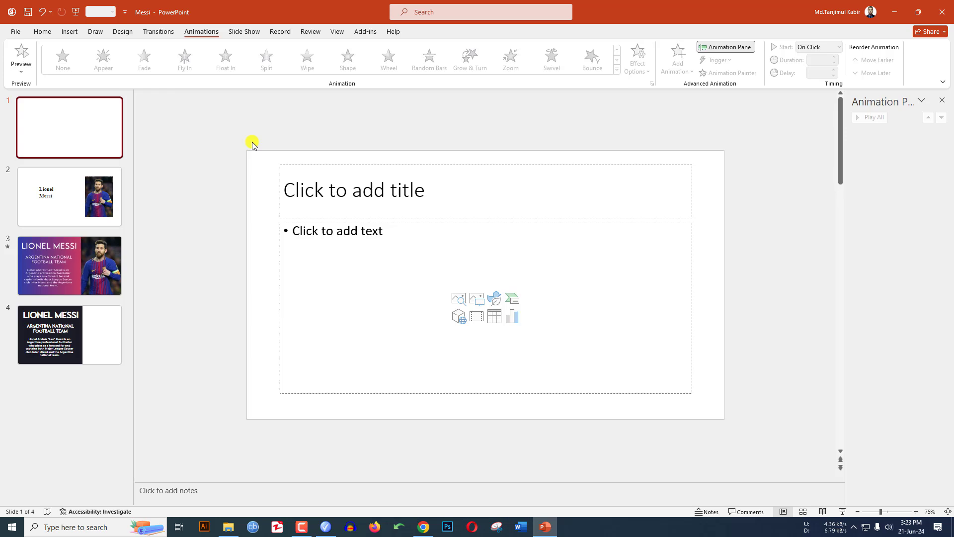
Select the title and content placeholders on slide 1 and delete them.
drag(227, 115, 750, 440)
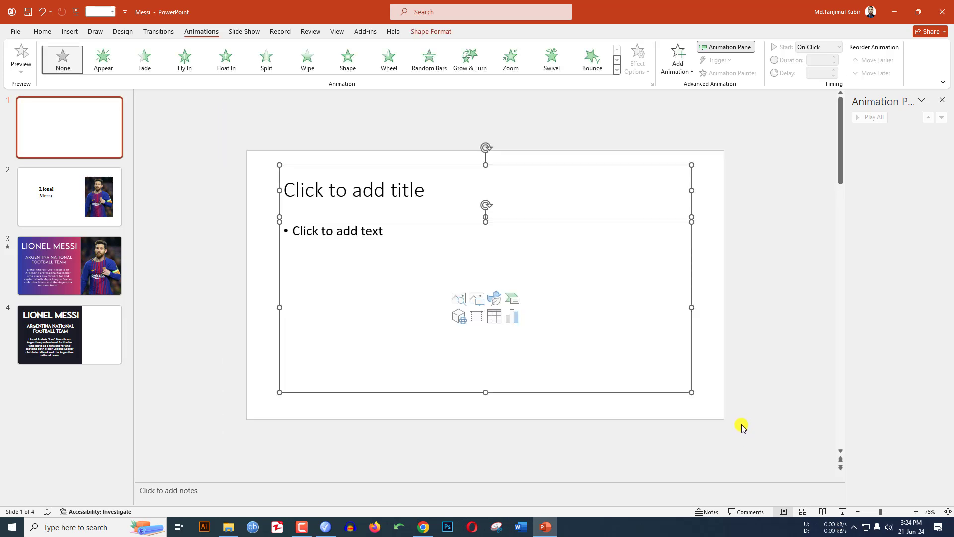
key(Delete)
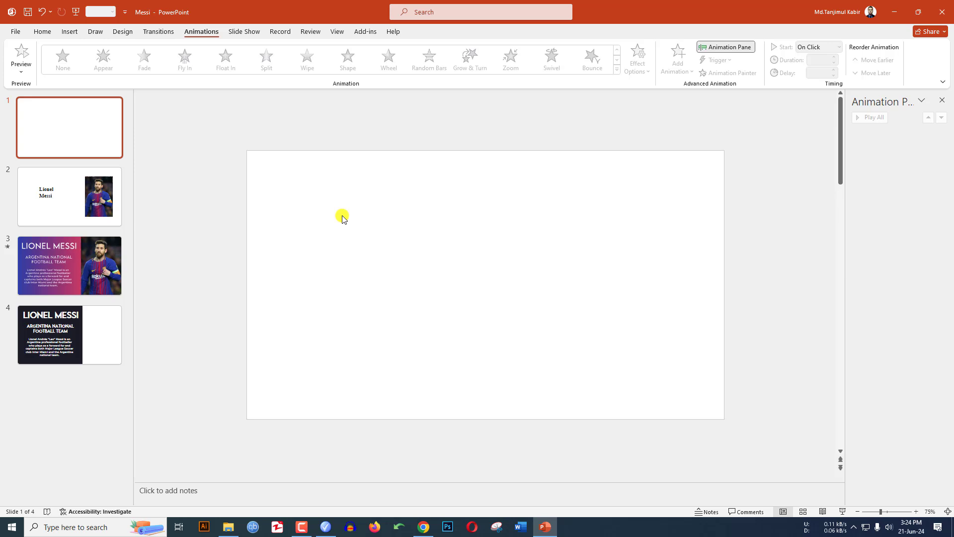
Insert the Lionel Messi photo from this device onto slide 1.
click(70, 31)
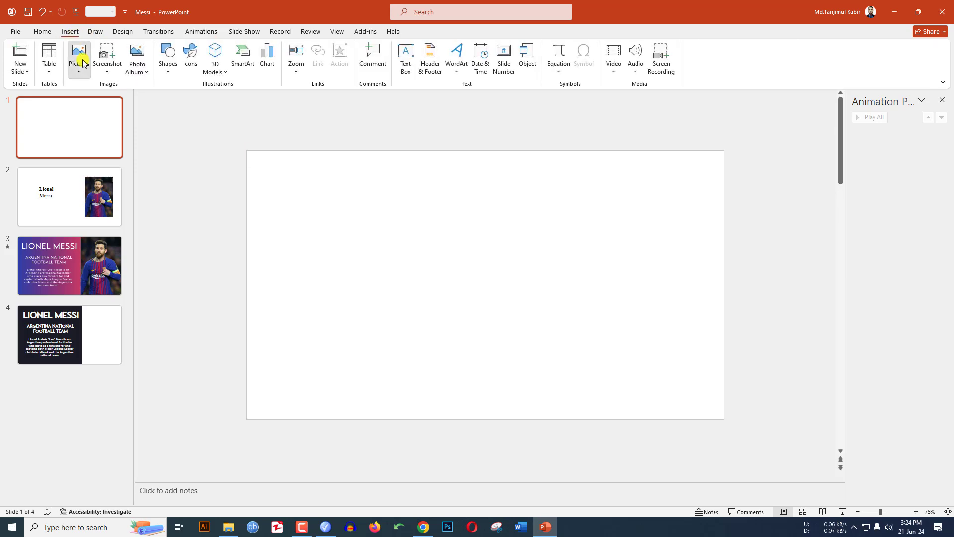
click(78, 59)
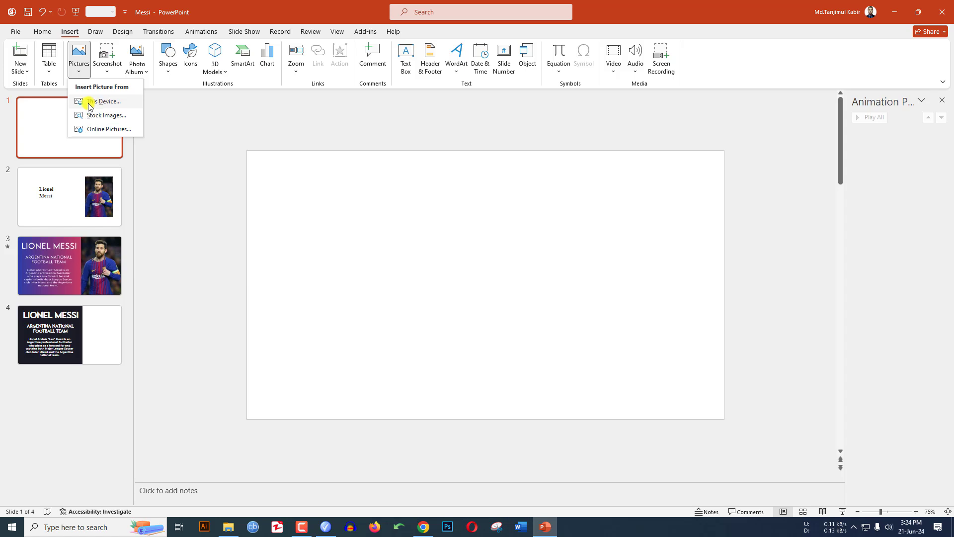
click(103, 107)
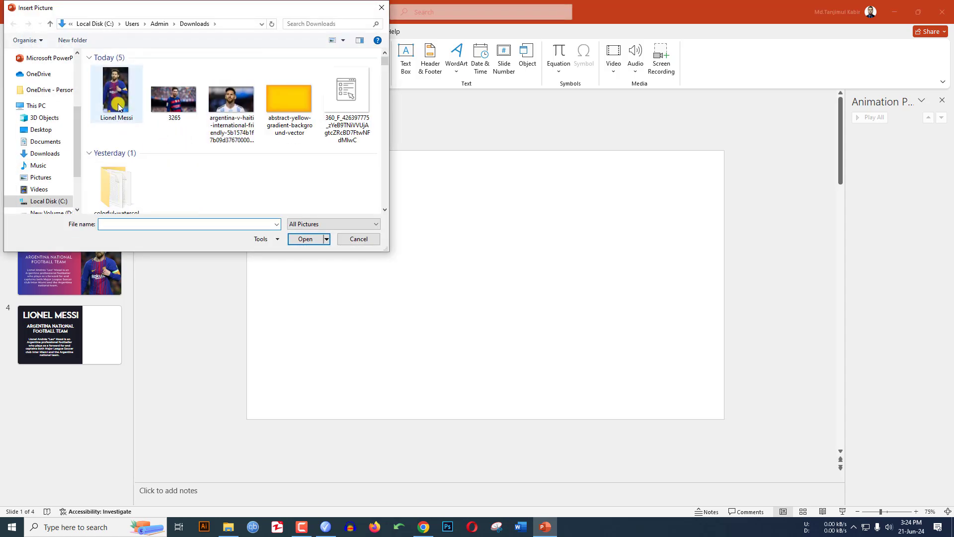
click(116, 96)
click(297, 242)
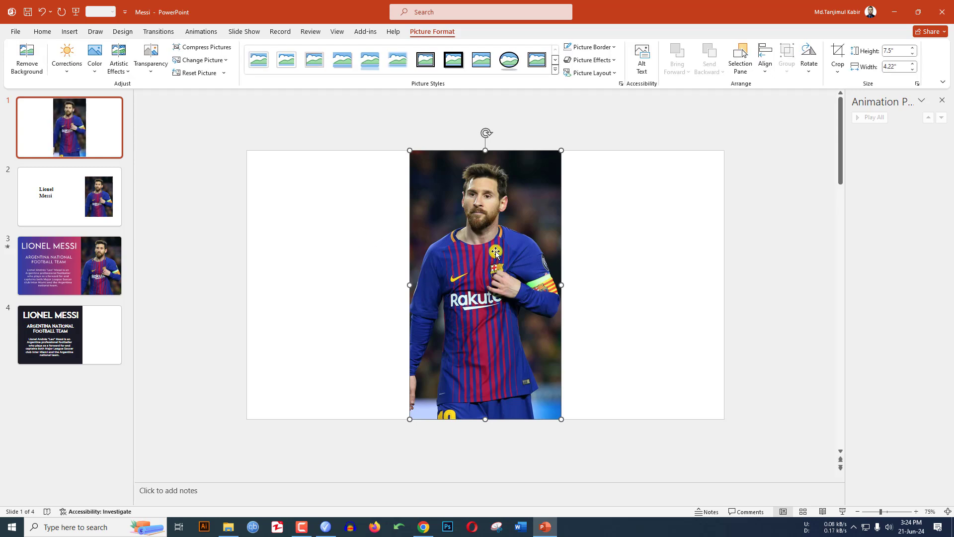
Crop the photo's bottom, move it to the right edge, and enlarge it to full height.
click(838, 53)
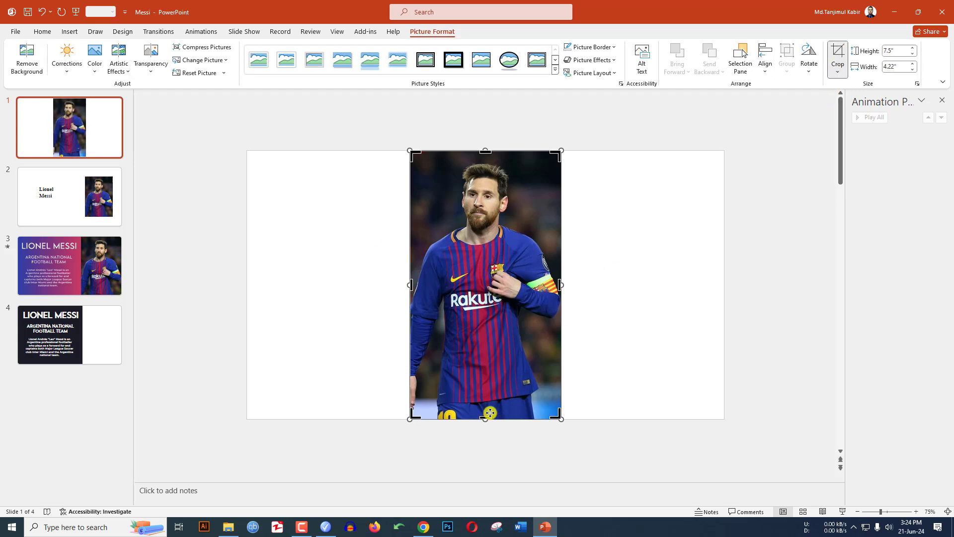
drag(485, 419, 484, 353)
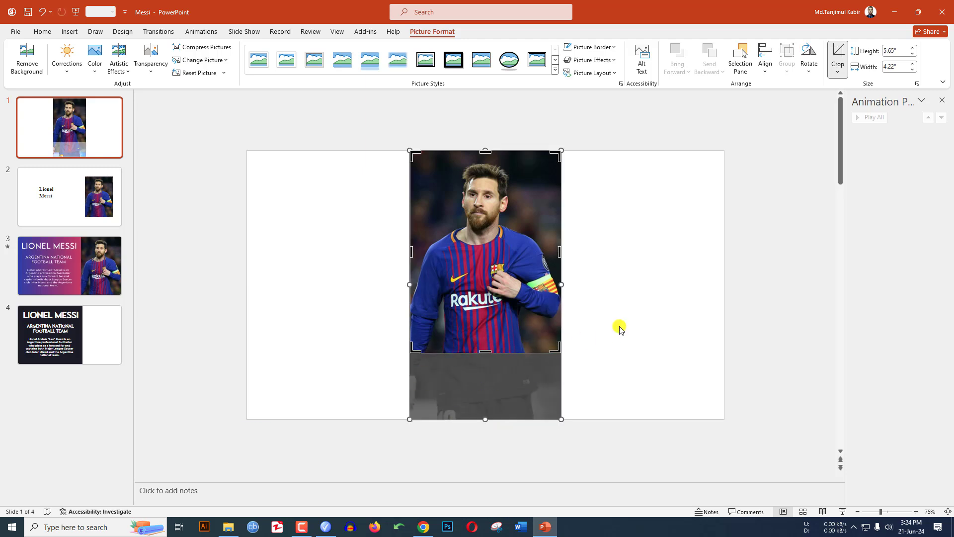
click(629, 306)
drag(539, 290, 701, 289)
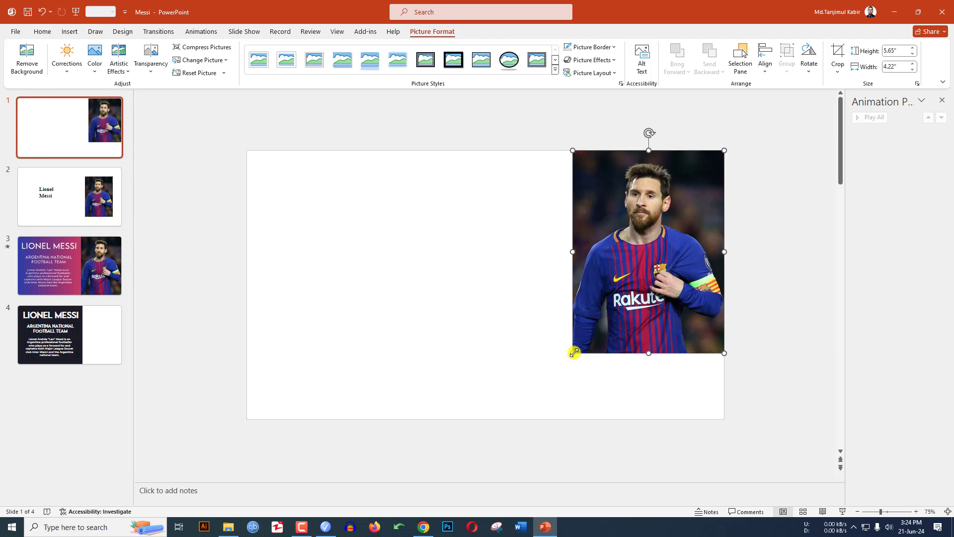
drag(579, 351, 537, 418)
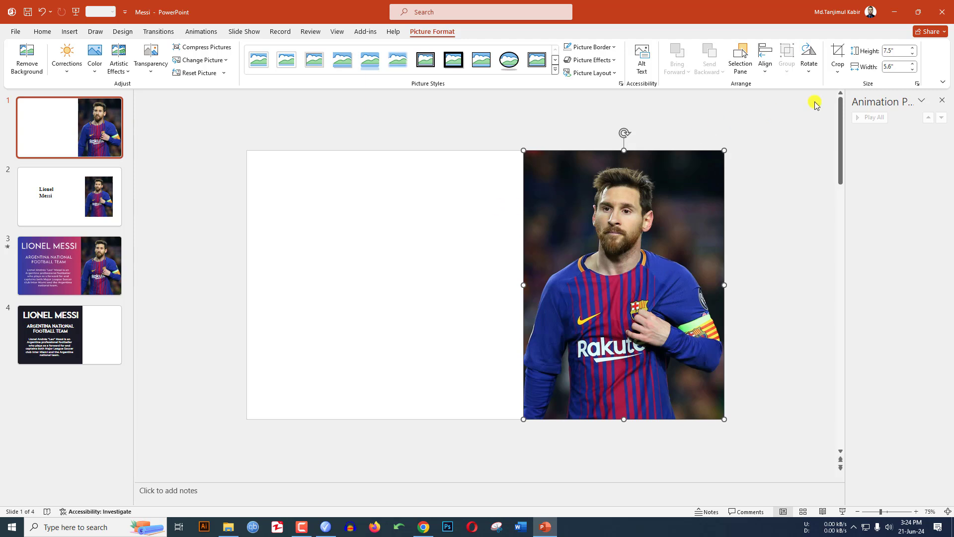
Crop the photo's right edge so it fits within the slide.
click(838, 54)
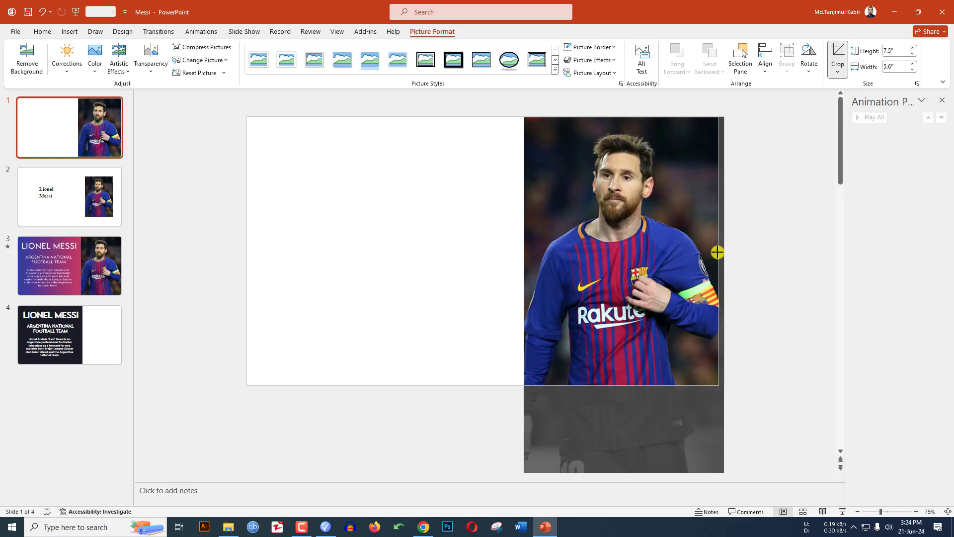
drag(723, 251, 717, 251)
click(741, 260)
click(736, 280)
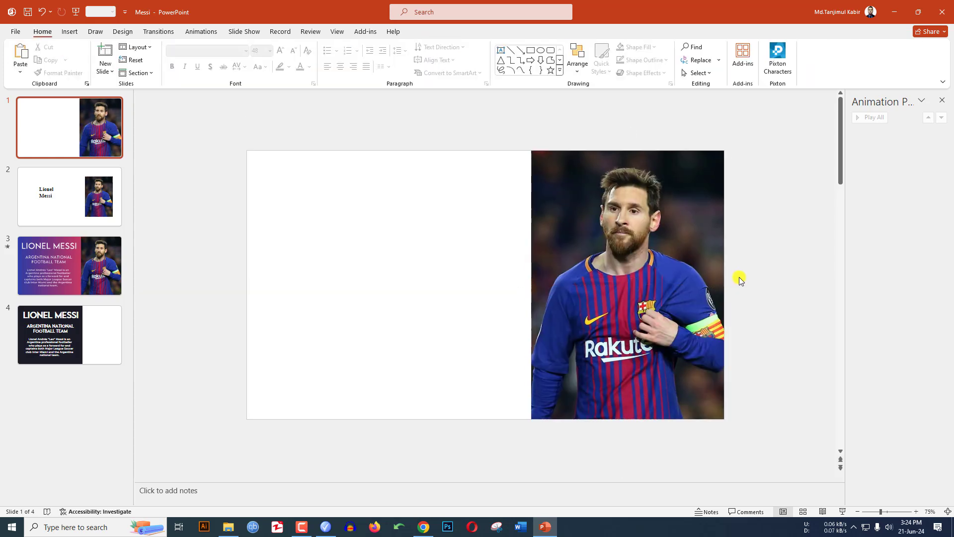
Draw a rectangle from the slide's top-left to the photo's left edge, with no outline.
click(69, 32)
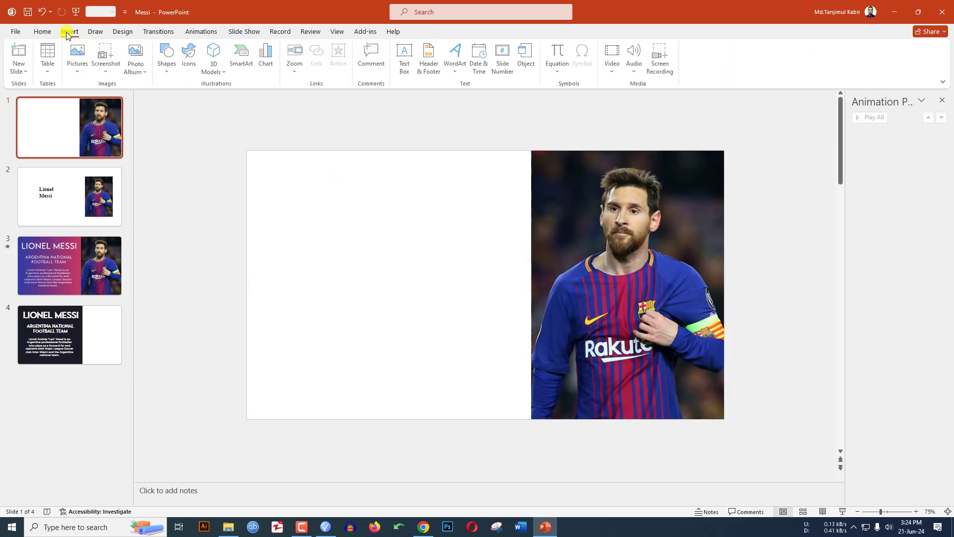
click(168, 68)
click(193, 99)
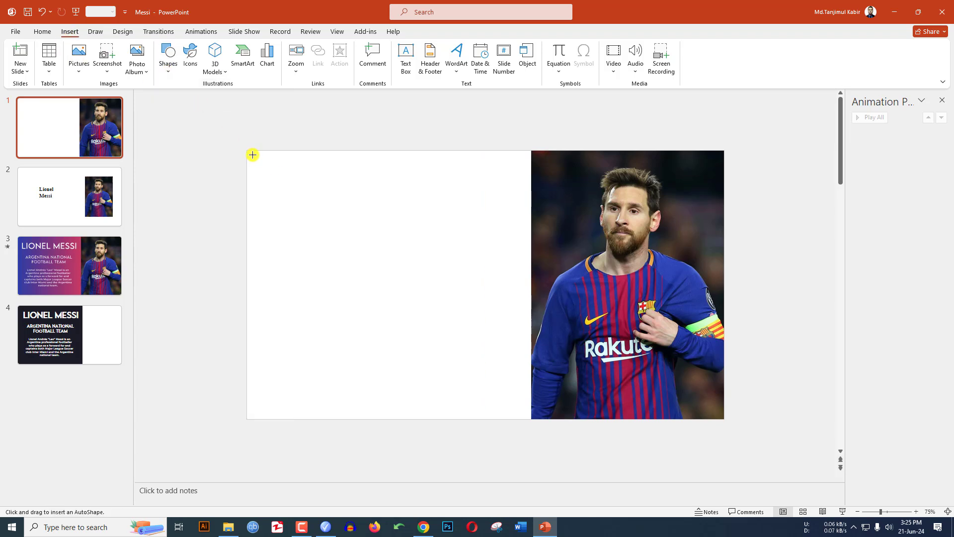
drag(246, 151, 510, 417)
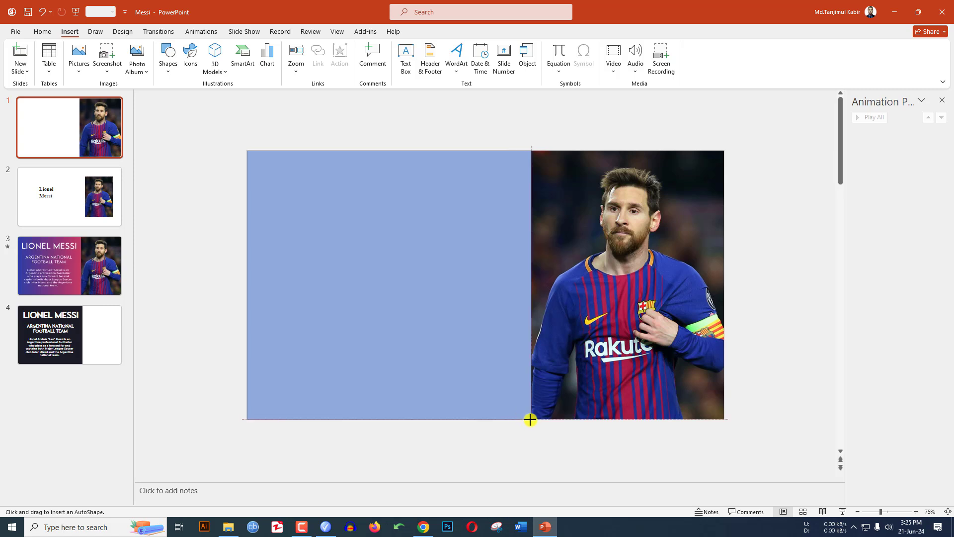
drag(511, 417, 531, 418)
click(378, 60)
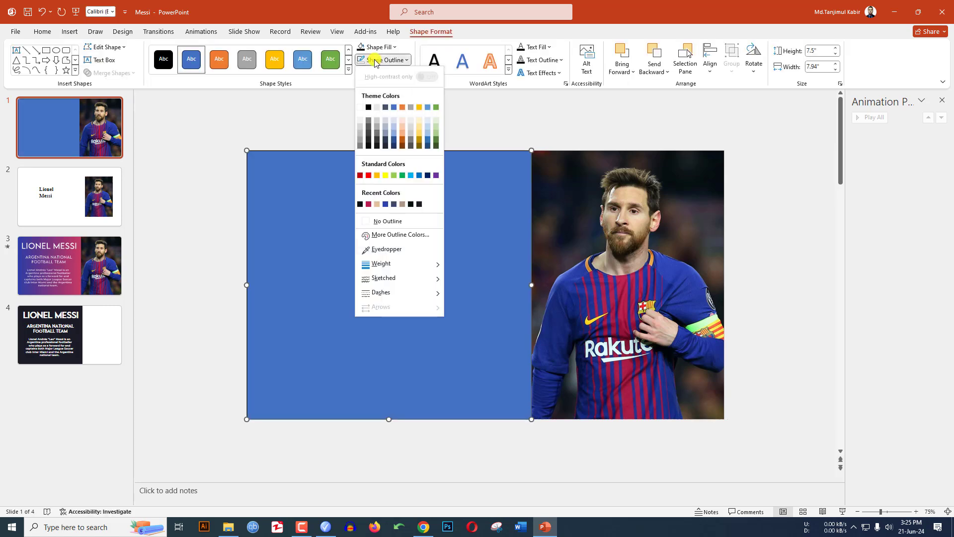
click(389, 221)
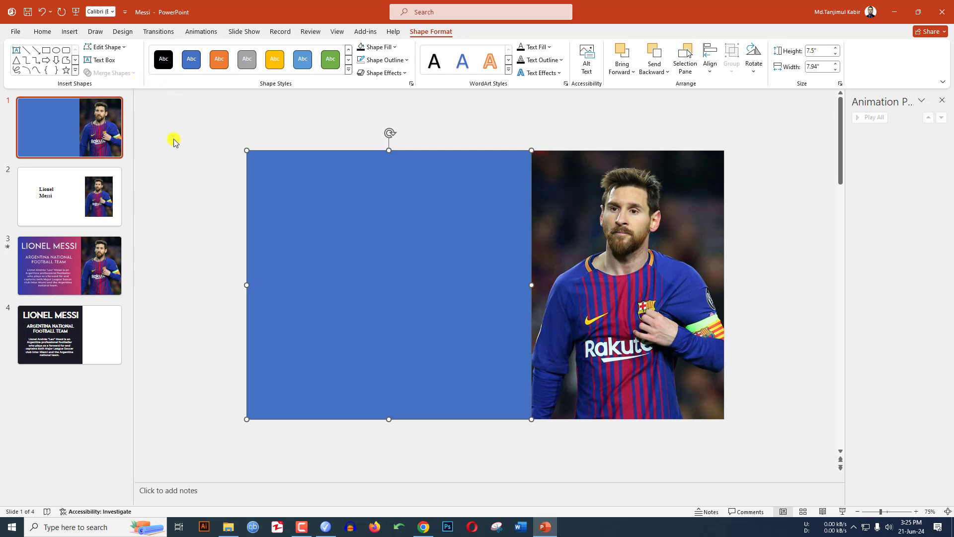
click(69, 32)
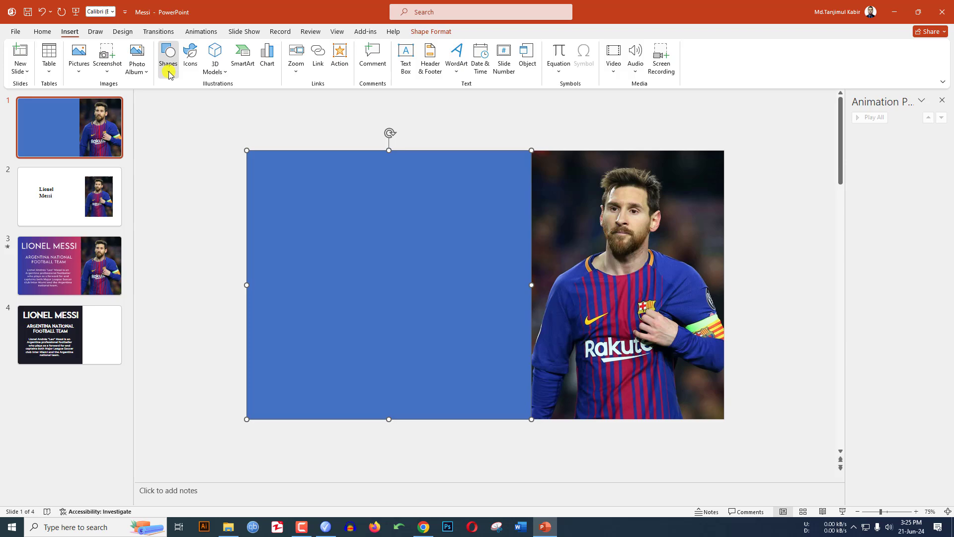
Add a 'Lionel Messi' text box on the blue panel in bold 72 pt LEMON MILK.
click(168, 60)
click(164, 98)
drag(274, 166, 499, 211)
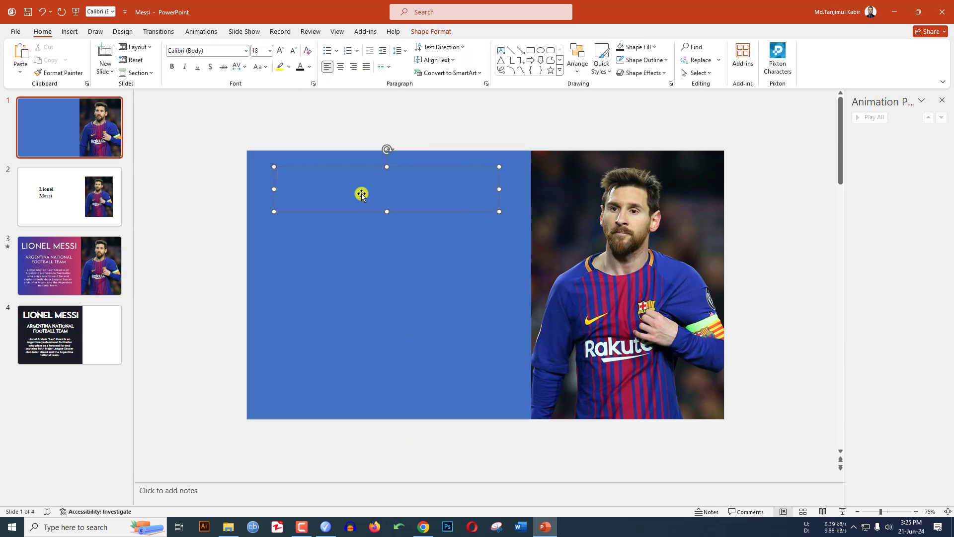
key(ctrl+a)
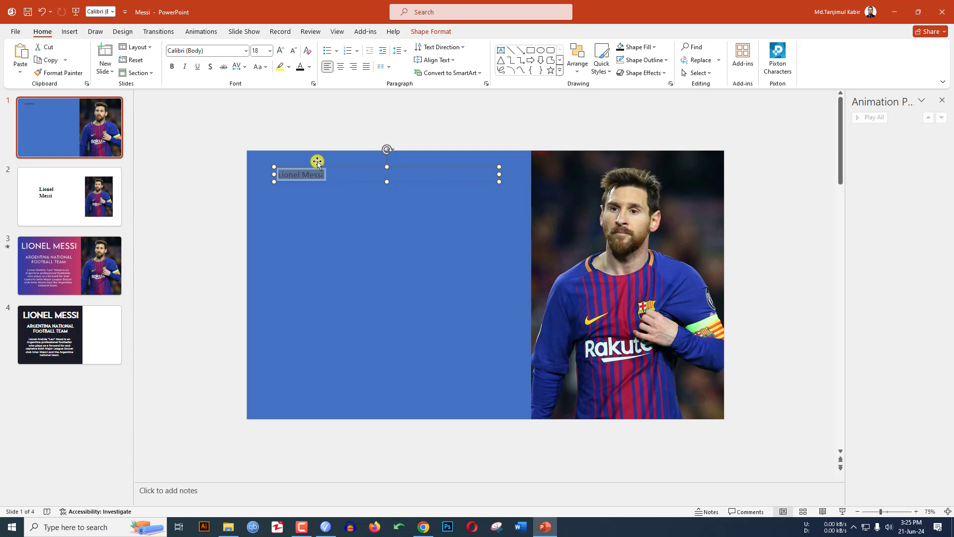
click(211, 52)
key(Return)
click(172, 66)
click(269, 50)
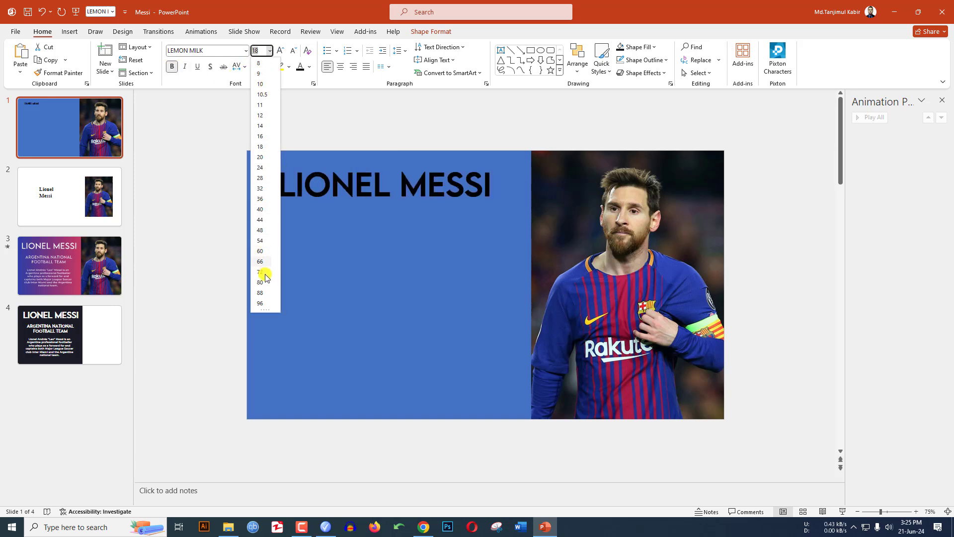
click(261, 272)
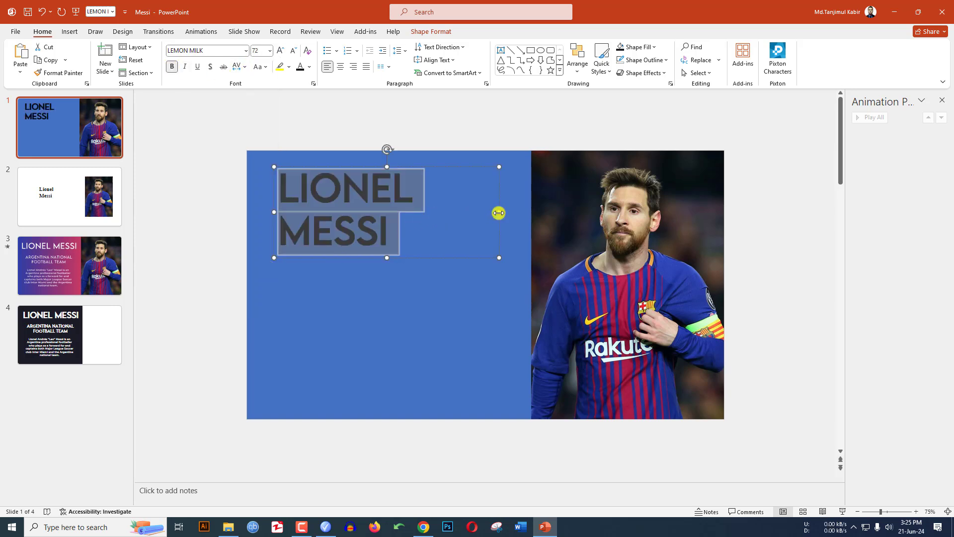
Widen and reposition the name box, then duplicate it slightly below.
drag(499, 213, 571, 210)
drag(457, 216, 441, 216)
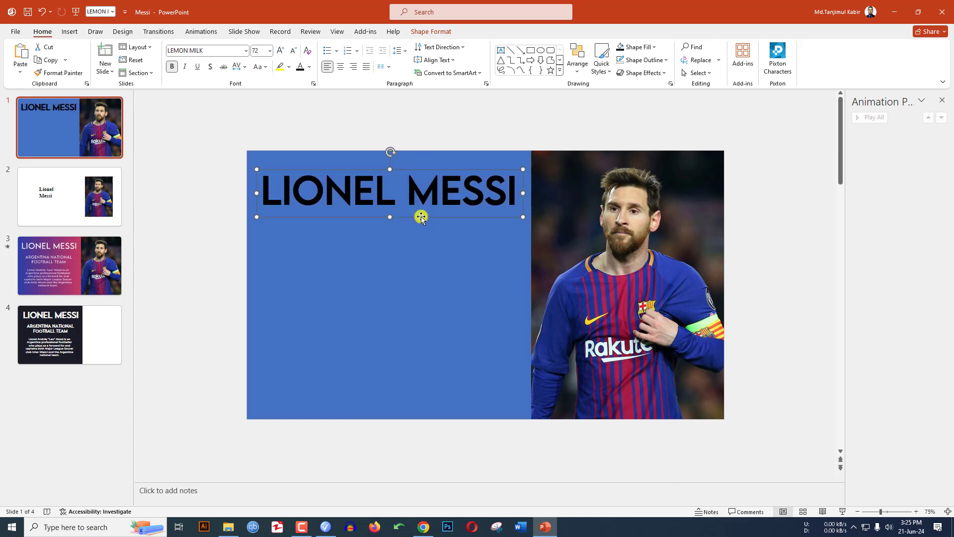
key(ctrl+d)
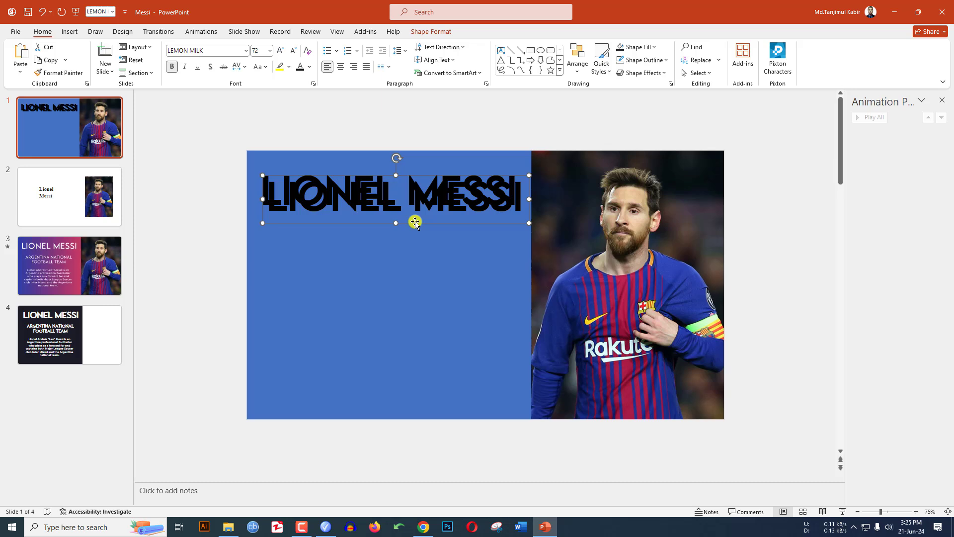
drag(415, 221, 412, 262)
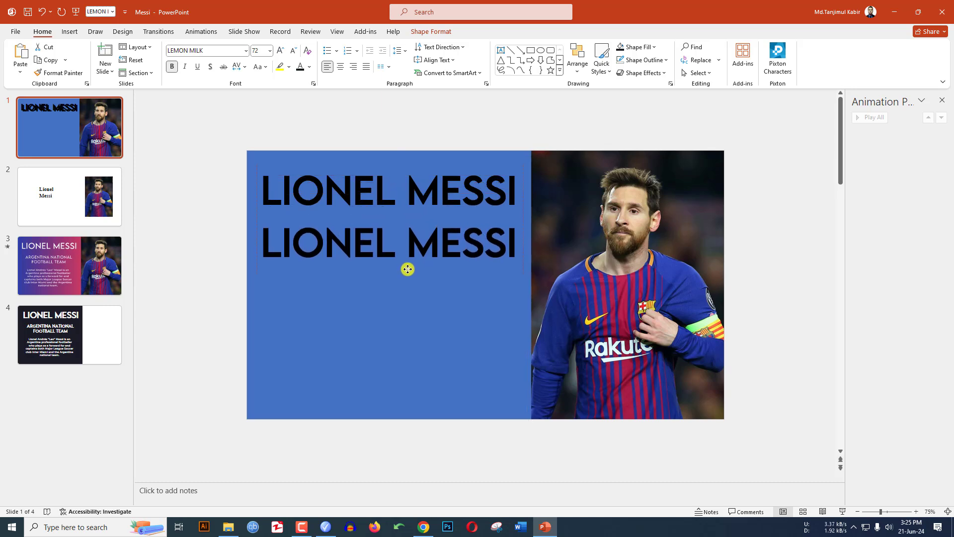
Turn the duplicate into a smaller, centred 'ARGENTINA NATIONAL FOOTBALL TEAM' subtitle.
click(408, 268)
text(ARGENTINA NATIONAL FOOTBALL TEAM)
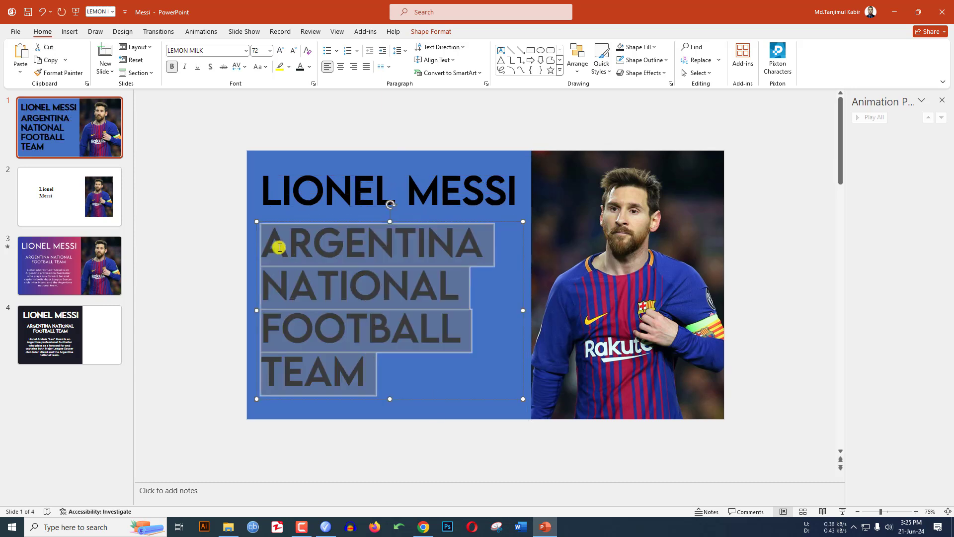
drag(369, 367, 277, 247)
click(294, 51)
click(293, 51)
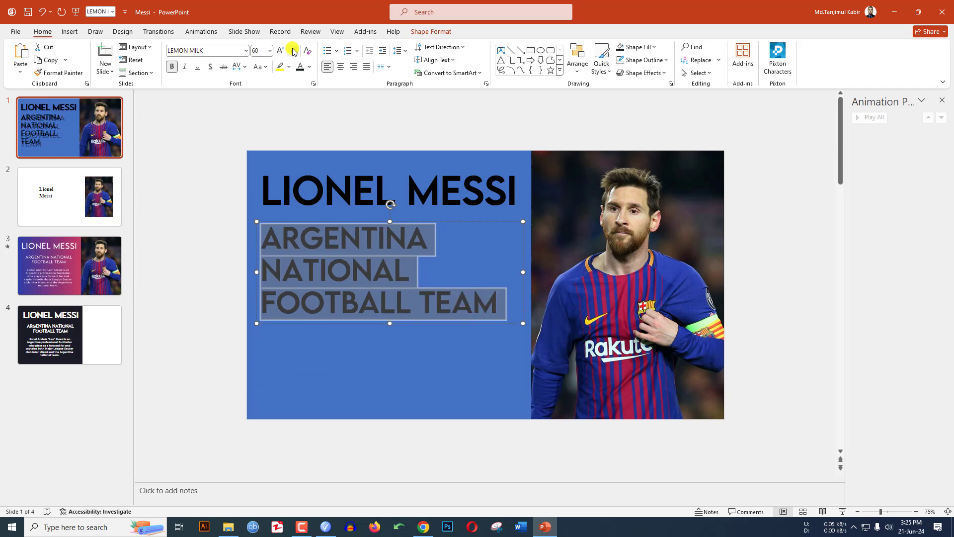
click(294, 50)
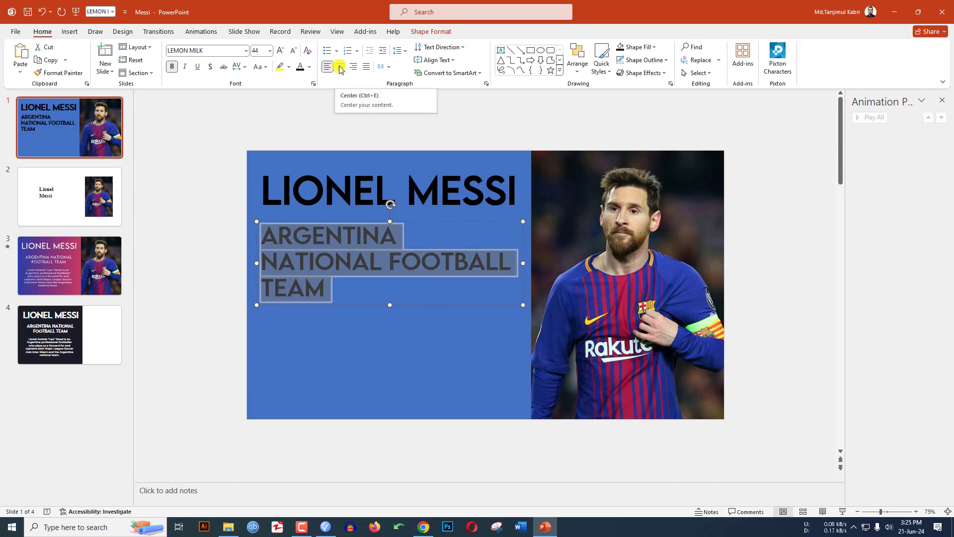
click(340, 67)
key(ctrl+shift+comma)
click(402, 278)
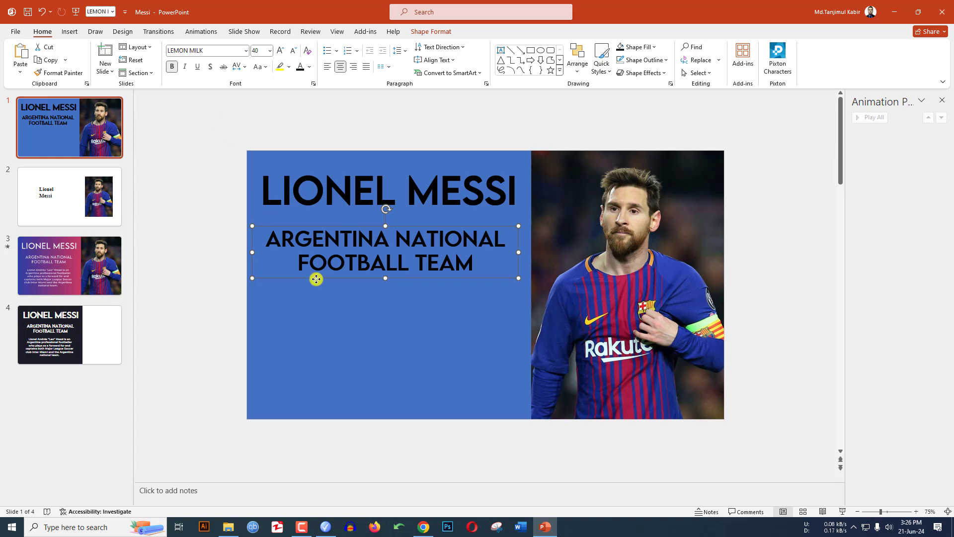
Copy the subtitle below at size 18 and replace its text with the Messi biography.
ctrl+drag(316, 278, 320, 344)
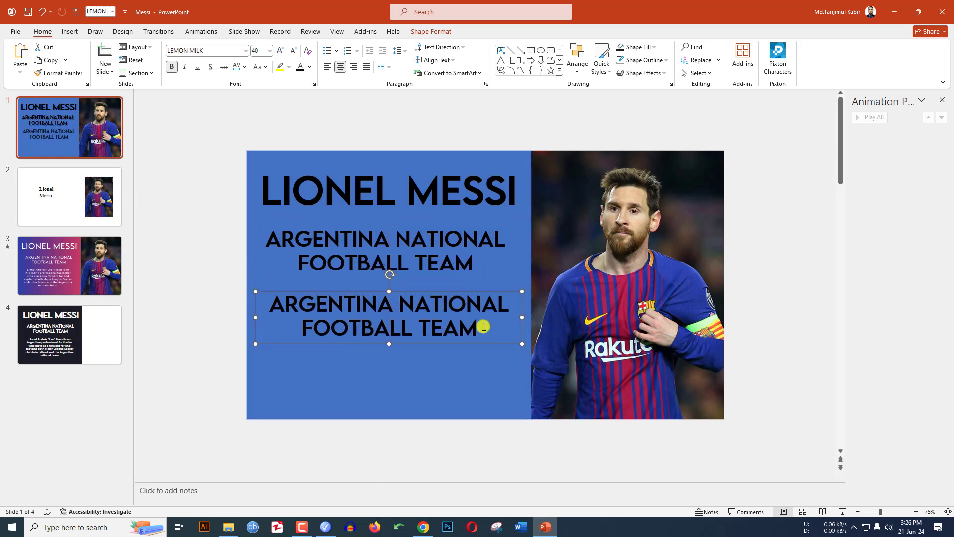
drag(484, 326, 267, 299)
click(270, 50)
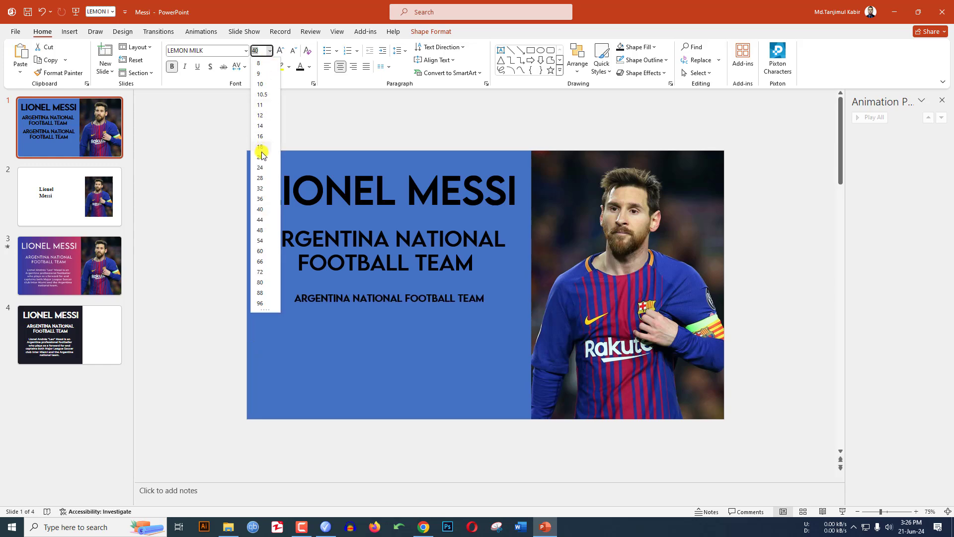
click(261, 147)
click(404, 298)
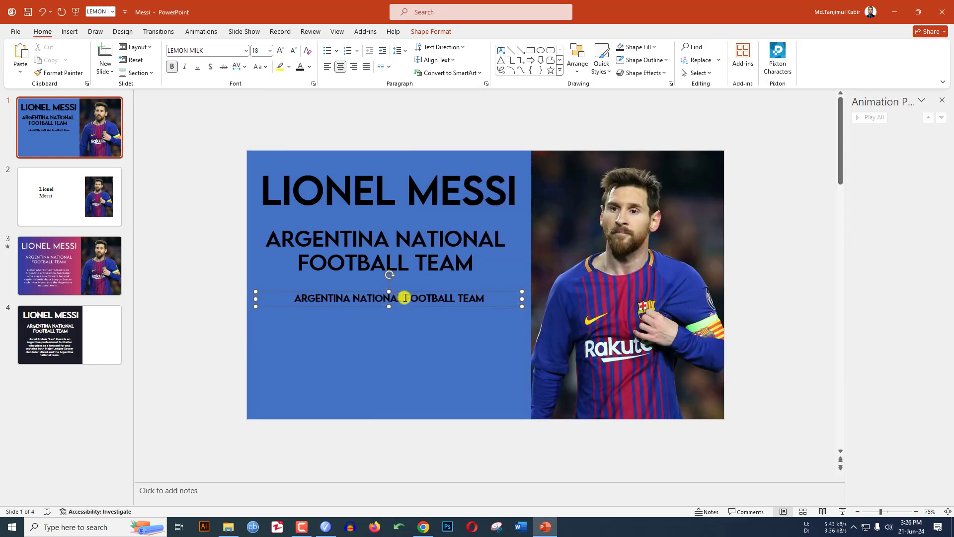
triple_click(404, 299)
key(ctrl+v)
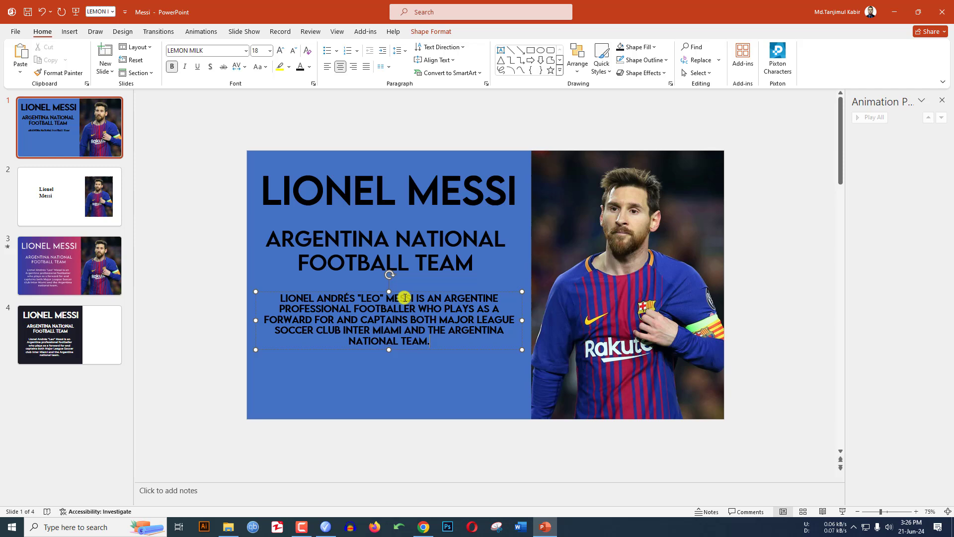
Set the biography paragraph to Montserrat and enlarge its font size.
drag(432, 342, 279, 299)
click(218, 51)
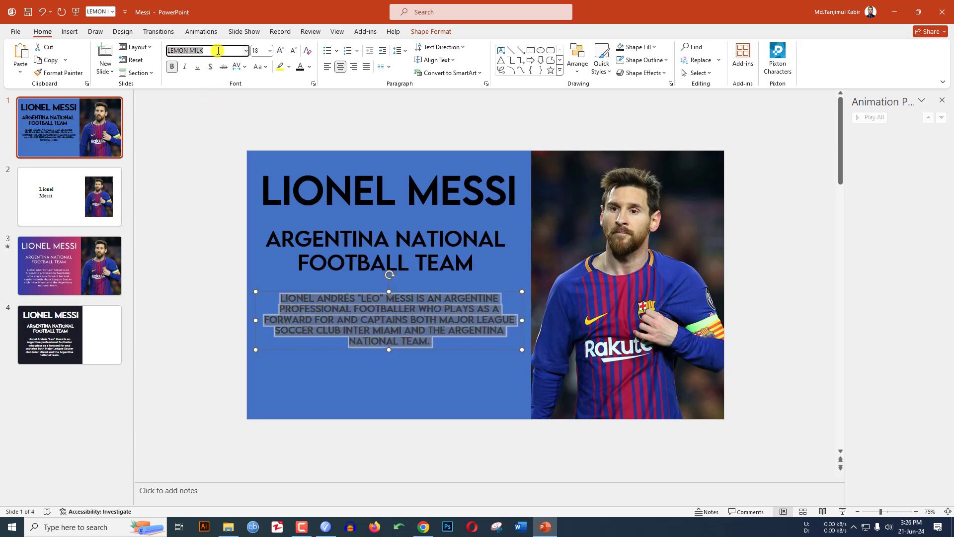
text(Mont)
key(Return)
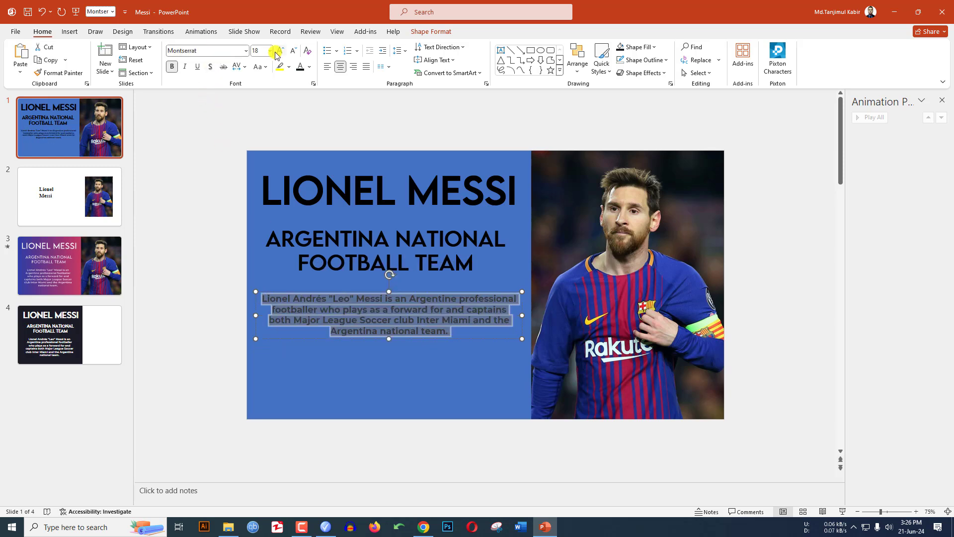
click(281, 51)
click(404, 375)
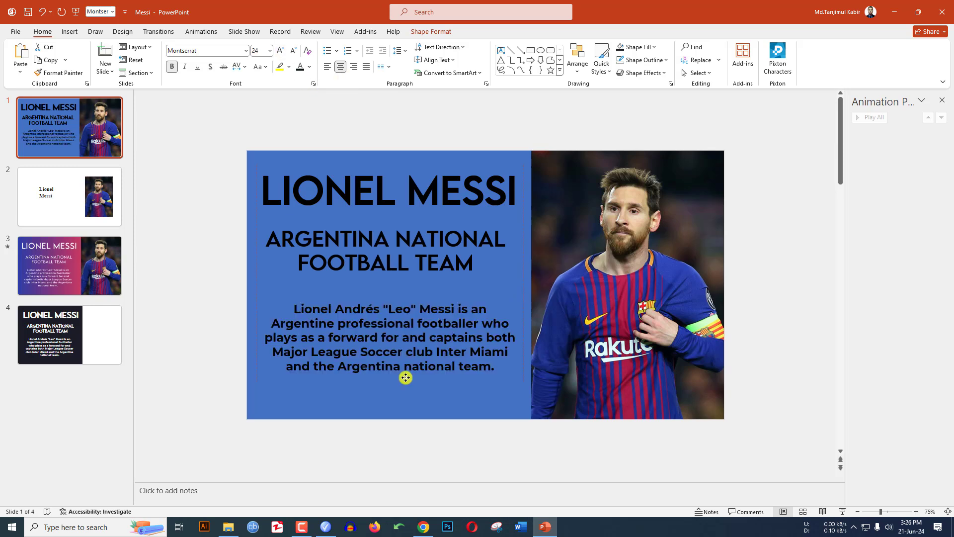
click(396, 252)
Merge the blue panel and text boxes with Combine, then add an Offset: Bottom shadow.
drag(401, 270, 406, 277)
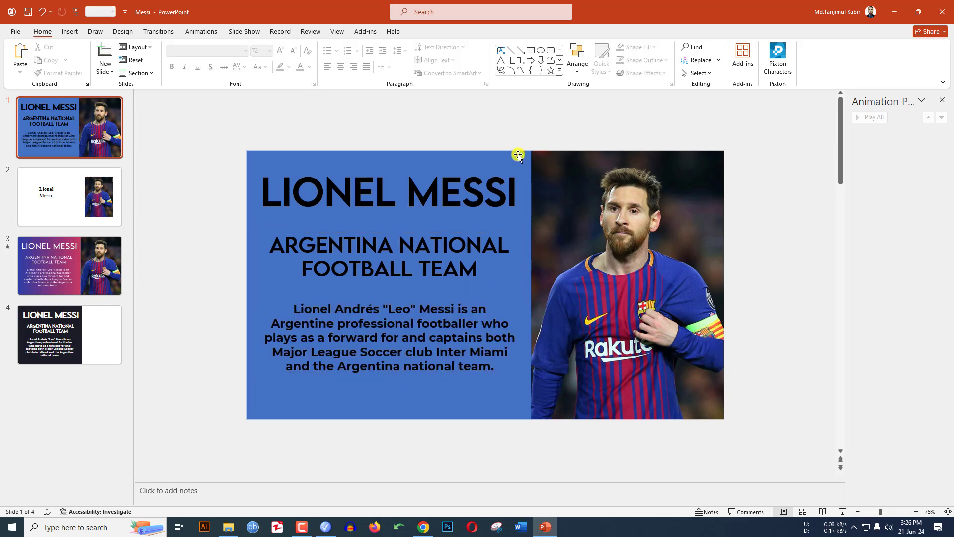
click(517, 155)
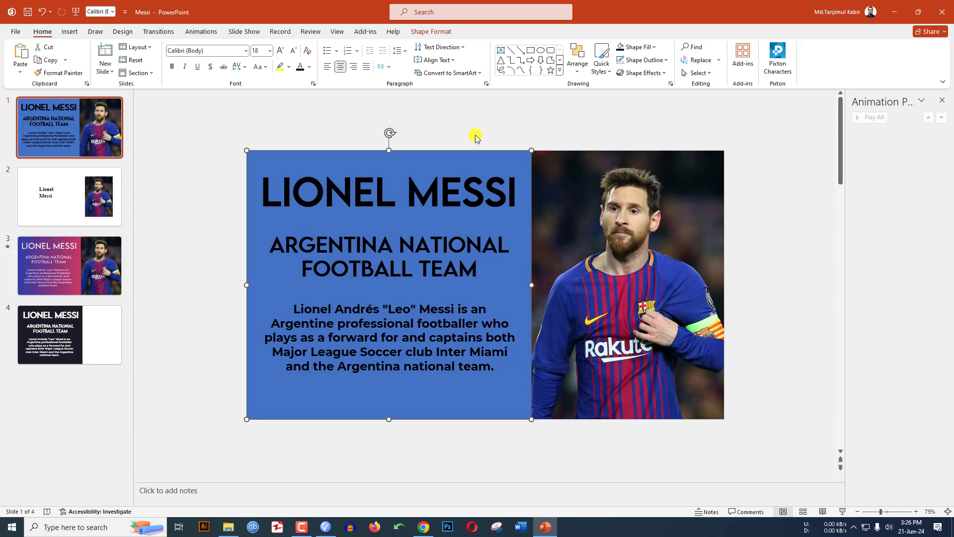
click(448, 190)
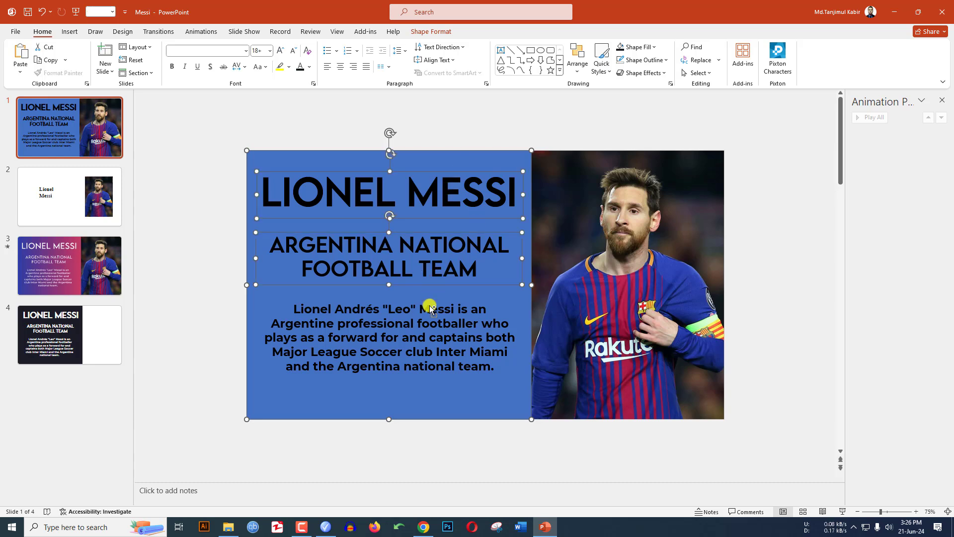
click(433, 31)
click(122, 73)
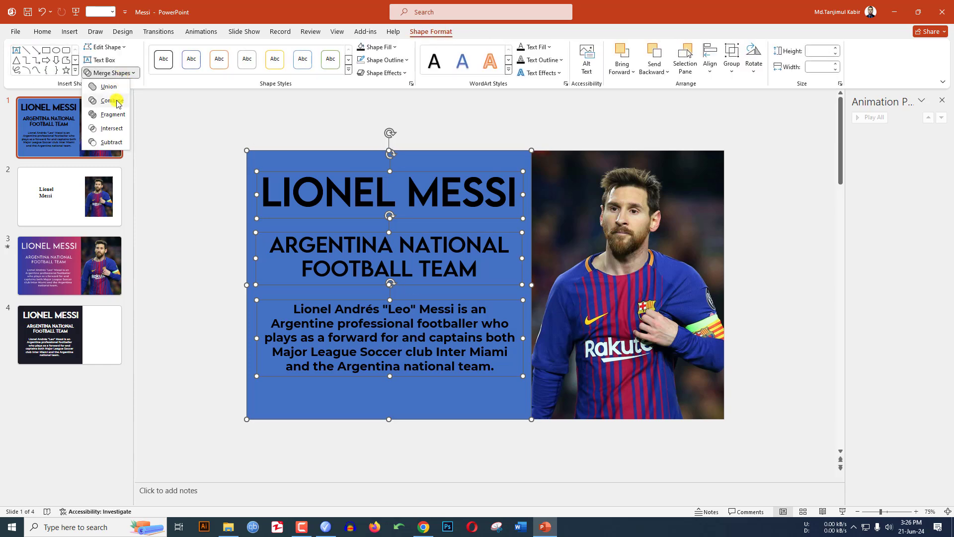
click(113, 142)
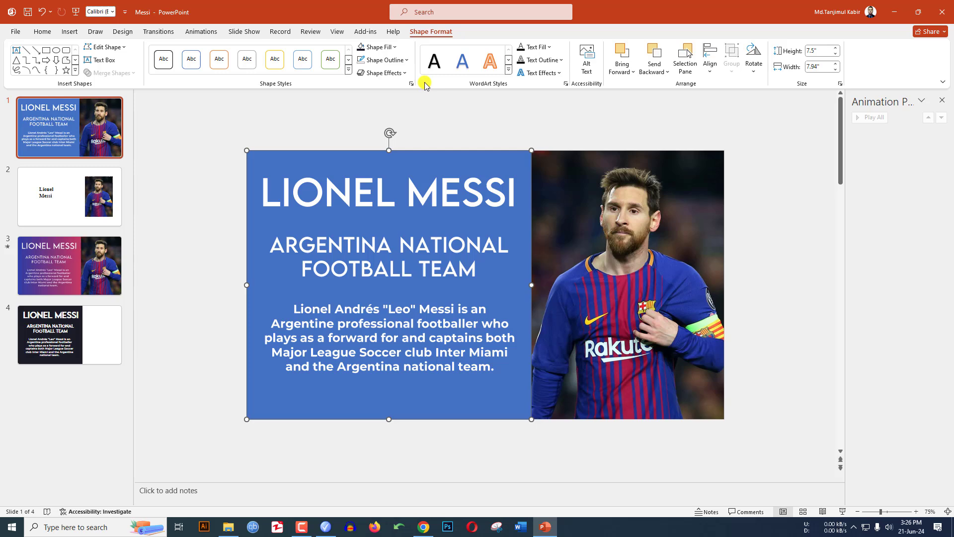
click(401, 73)
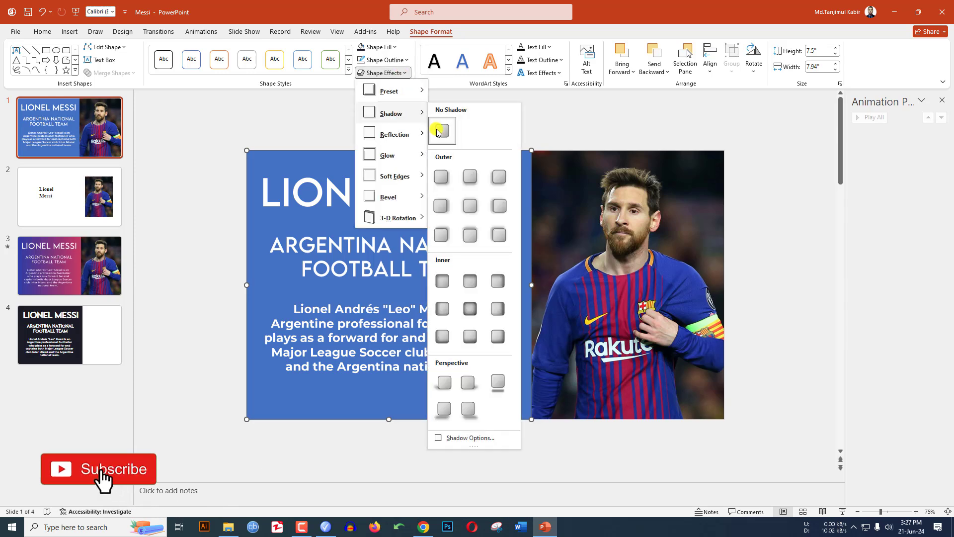
mouse_move(391, 114)
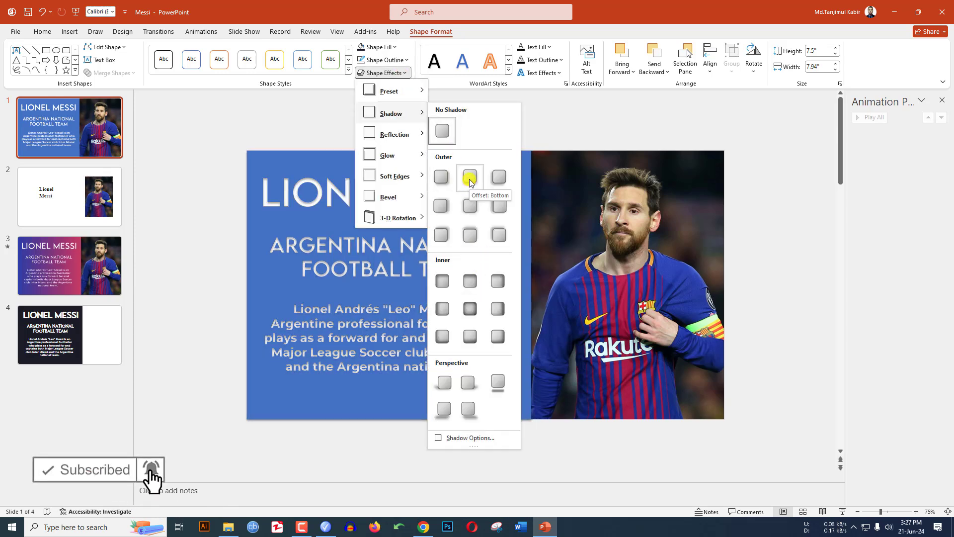
click(470, 179)
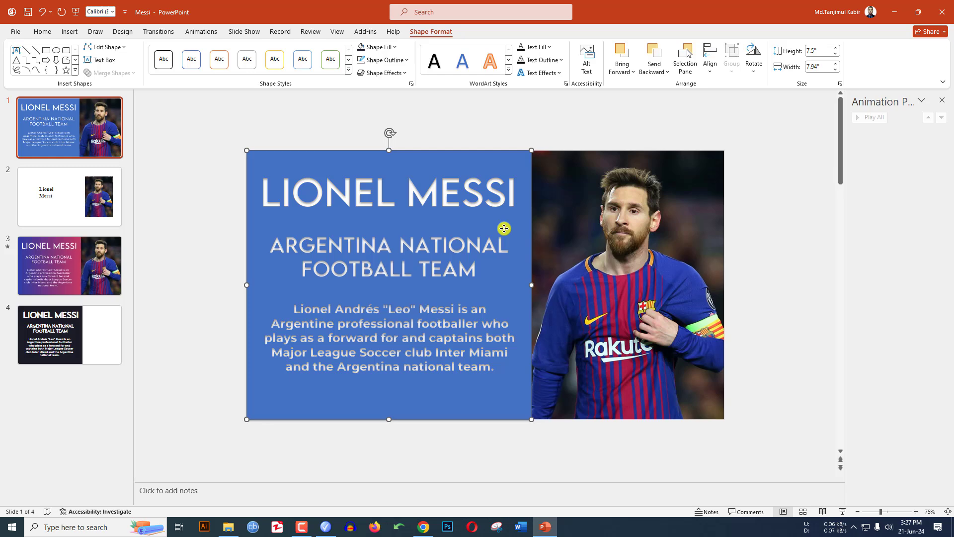
Fill the merged panel with an orange radial preset gradient and lighten its outer stop.
click(410, 84)
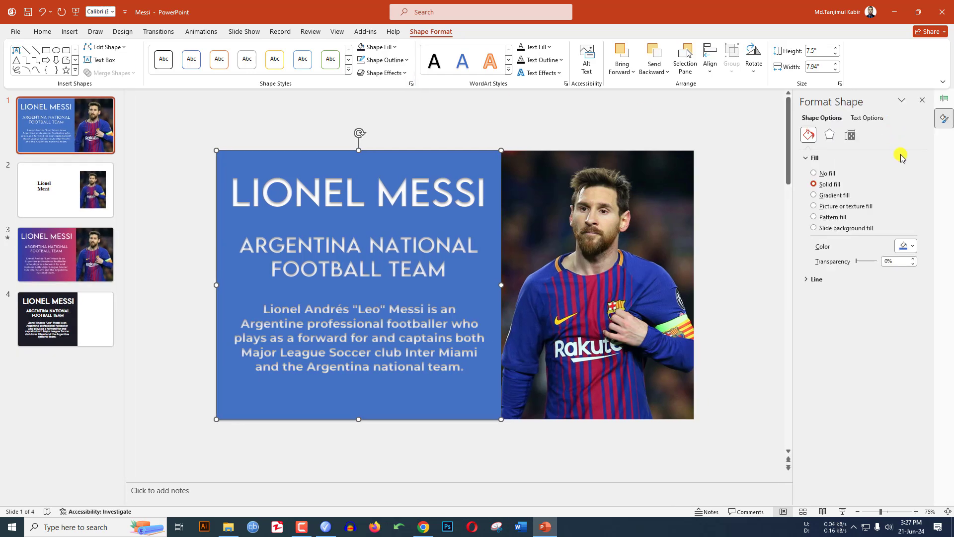
click(818, 196)
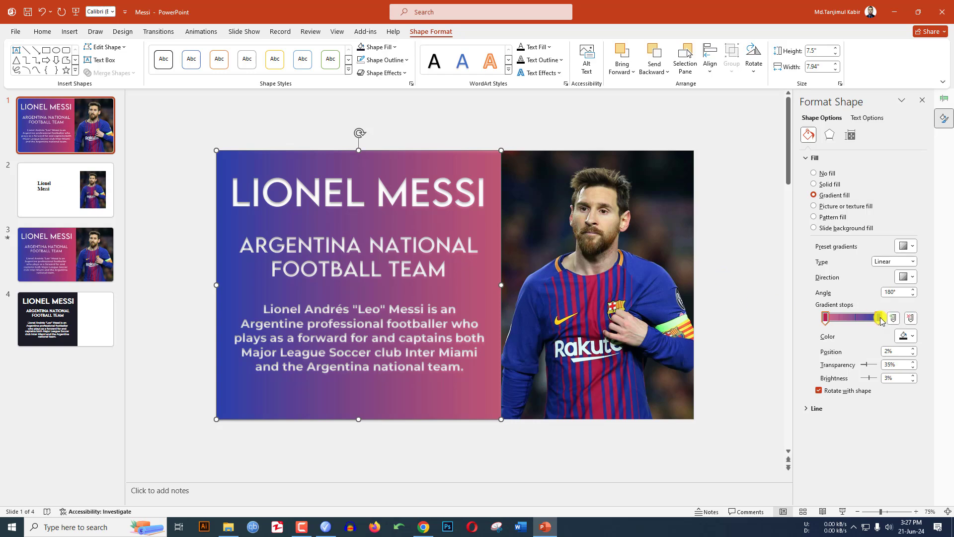
click(907, 247)
click(897, 264)
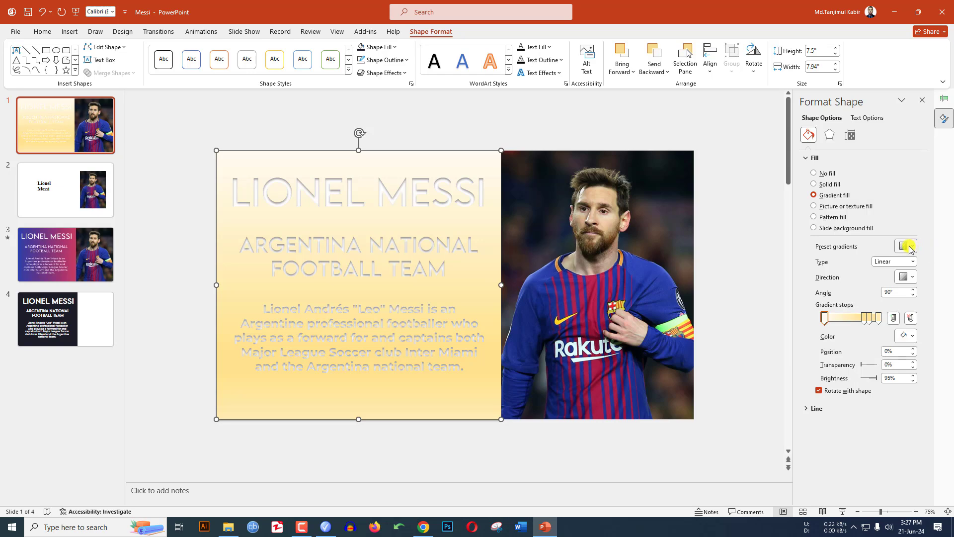
click(909, 247)
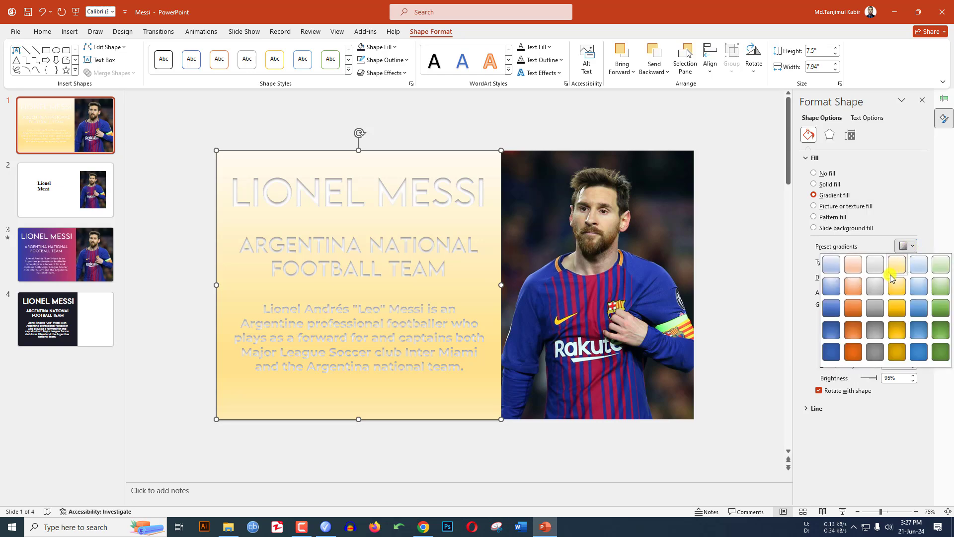
click(853, 329)
click(877, 318)
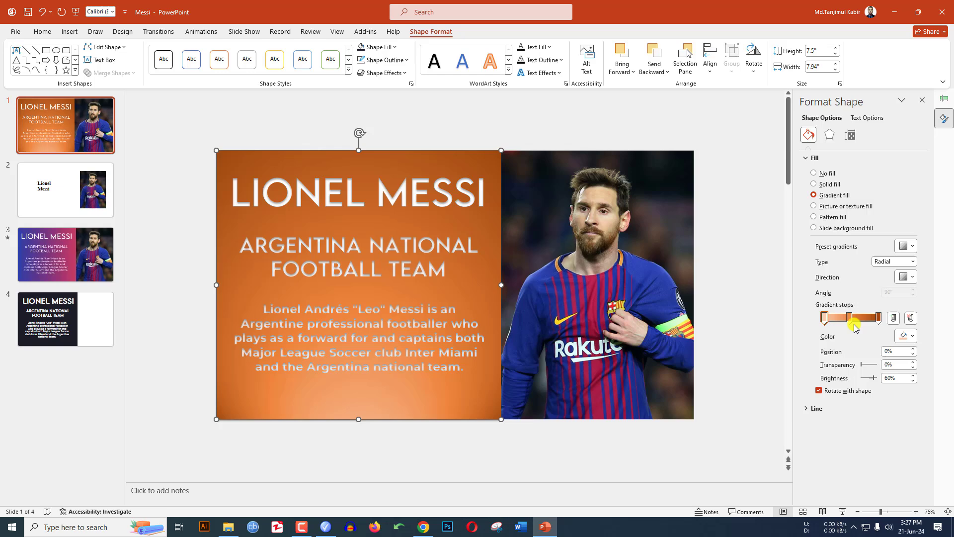
click(852, 319)
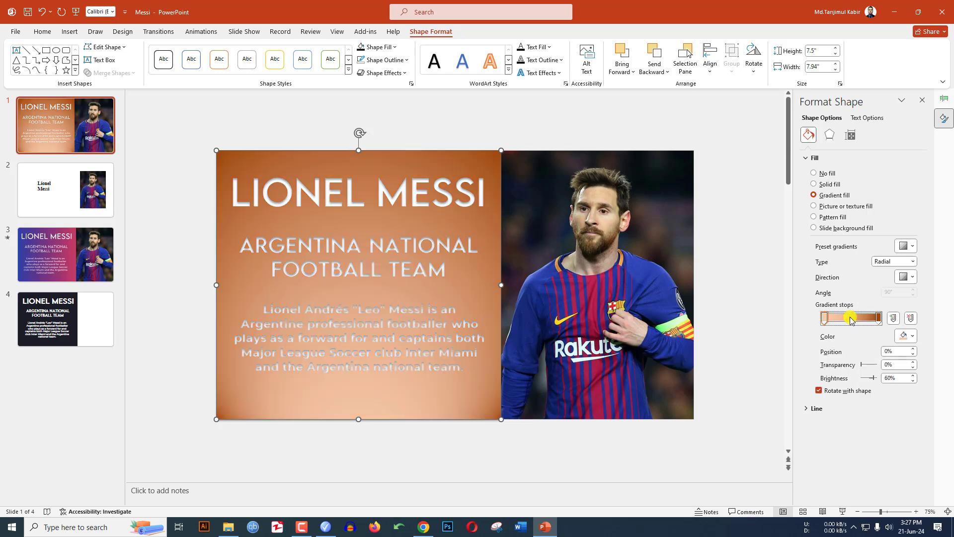
drag(854, 324, 878, 320)
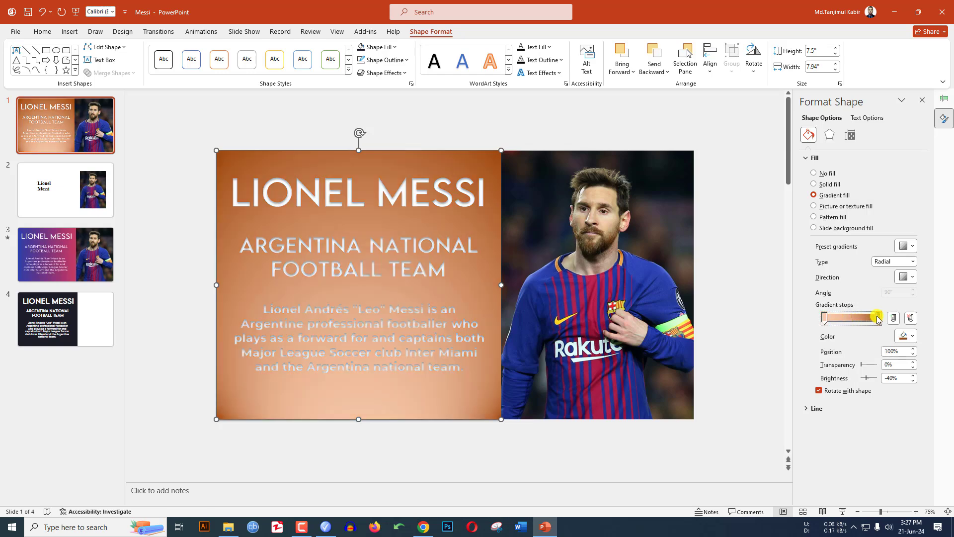
Eyedrop jersey blue and red from the photo into the two gradient stops.
click(911, 337)
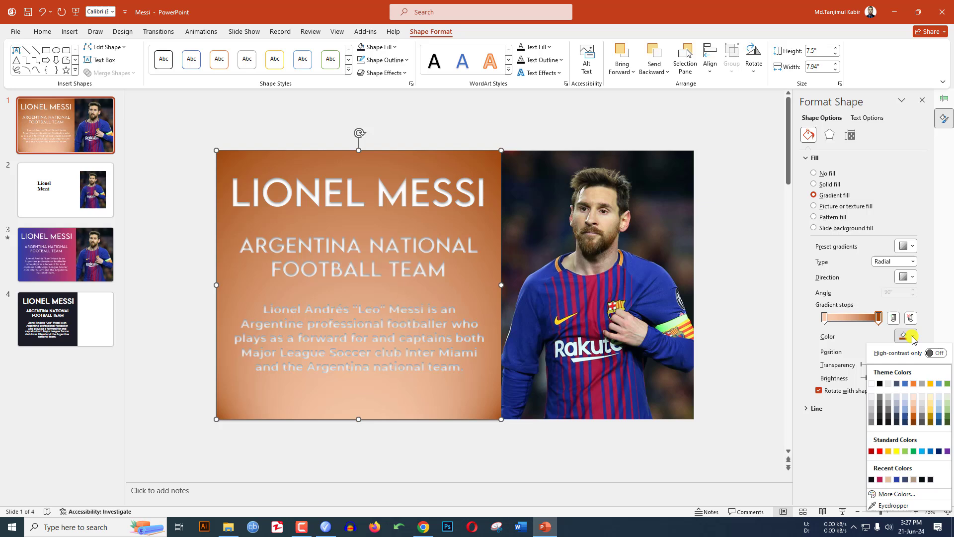
click(893, 504)
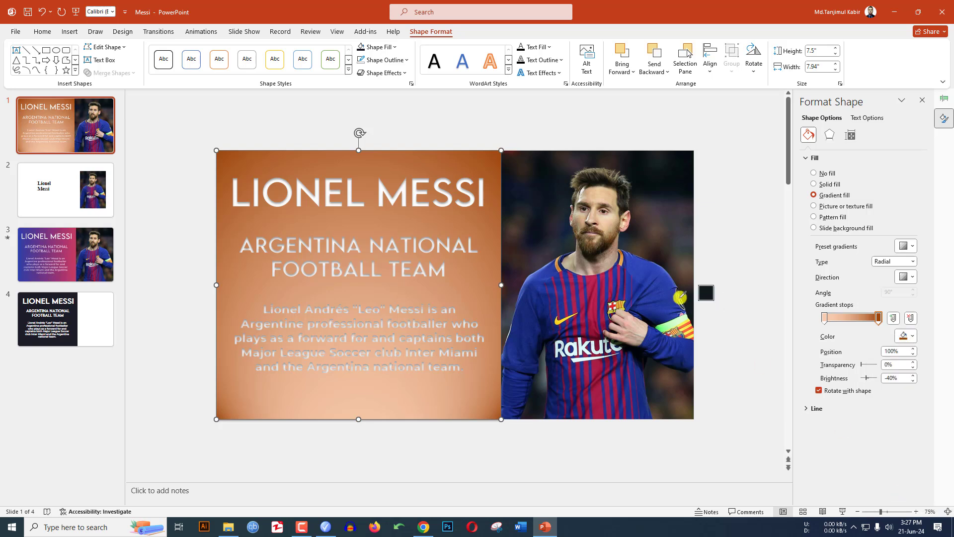
click(655, 281)
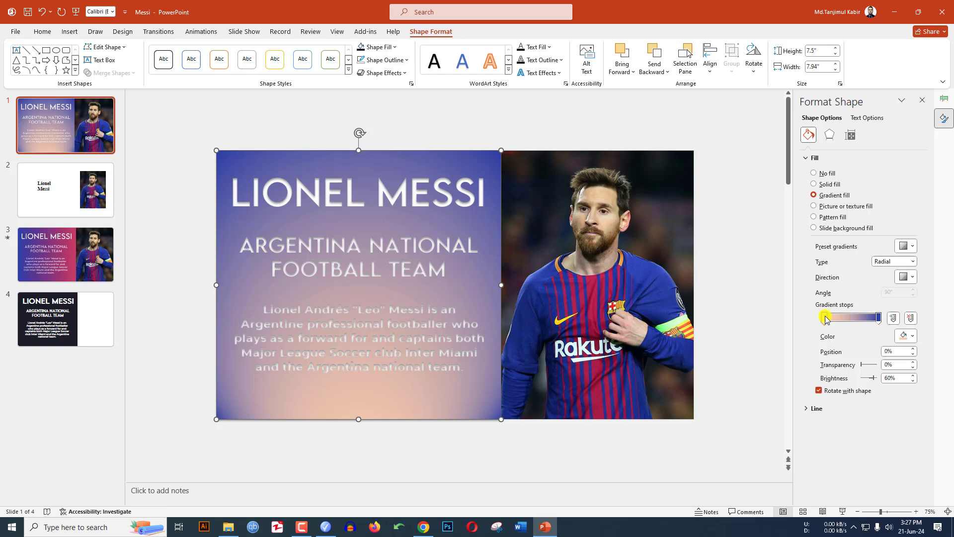
click(911, 337)
key(Escape)
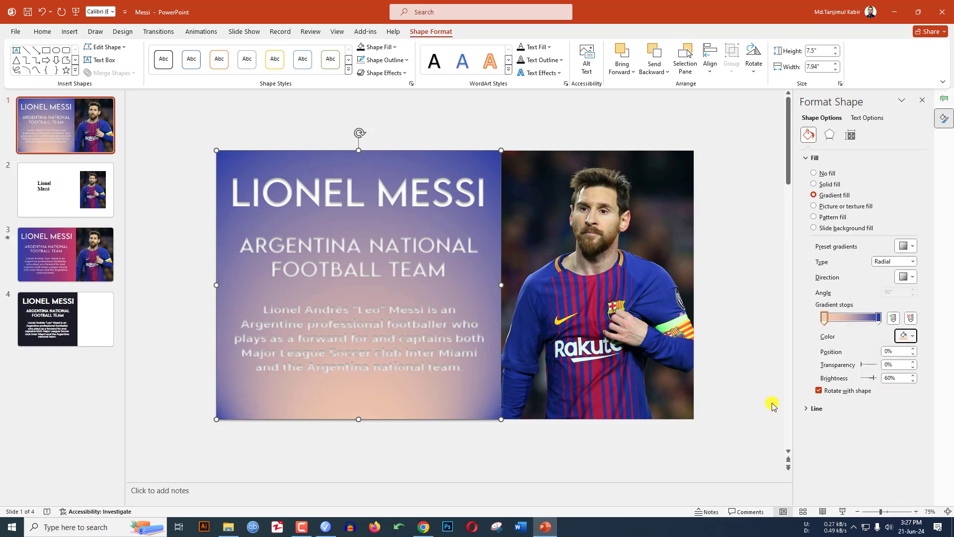
click(591, 285)
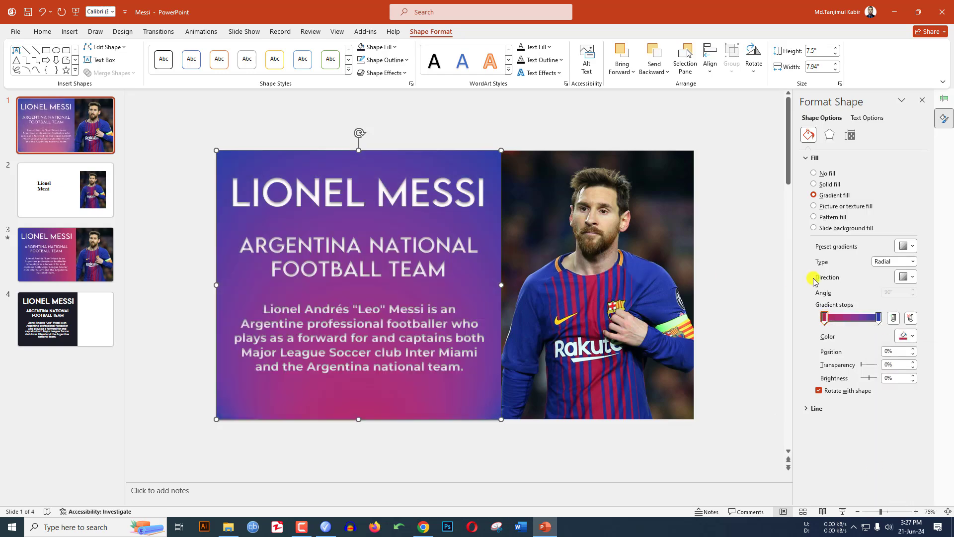
Make the gradient linear horizontal, move a stop to about 85%, and set 34% transparency.
click(914, 263)
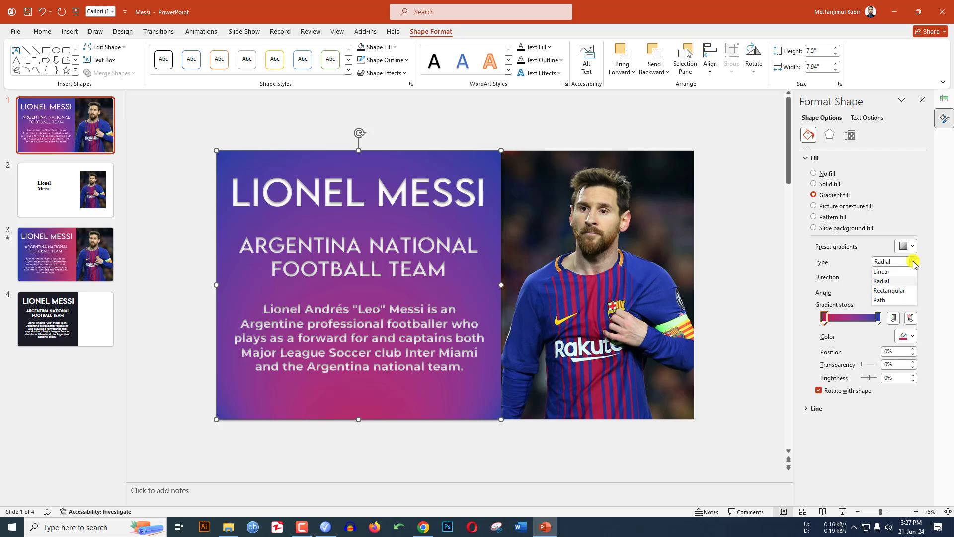
click(883, 273)
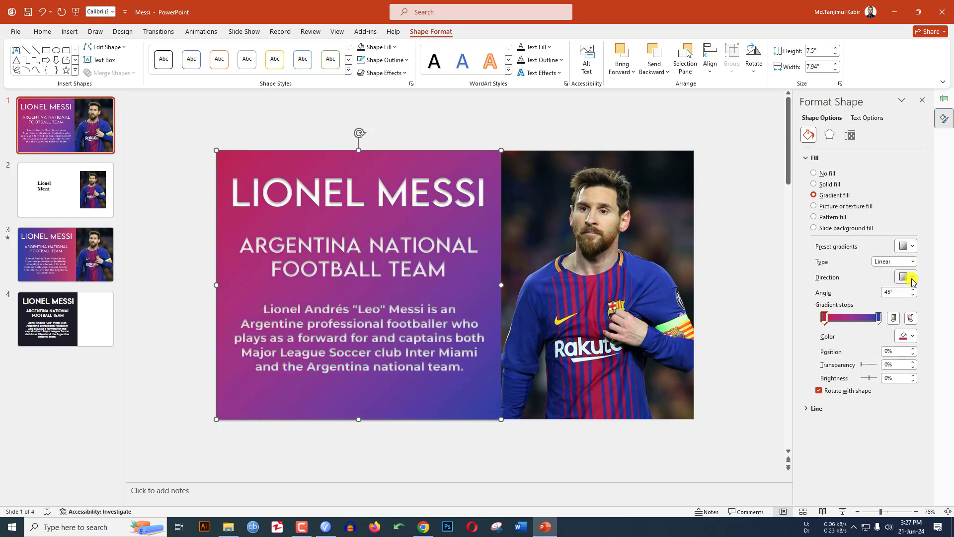
click(906, 278)
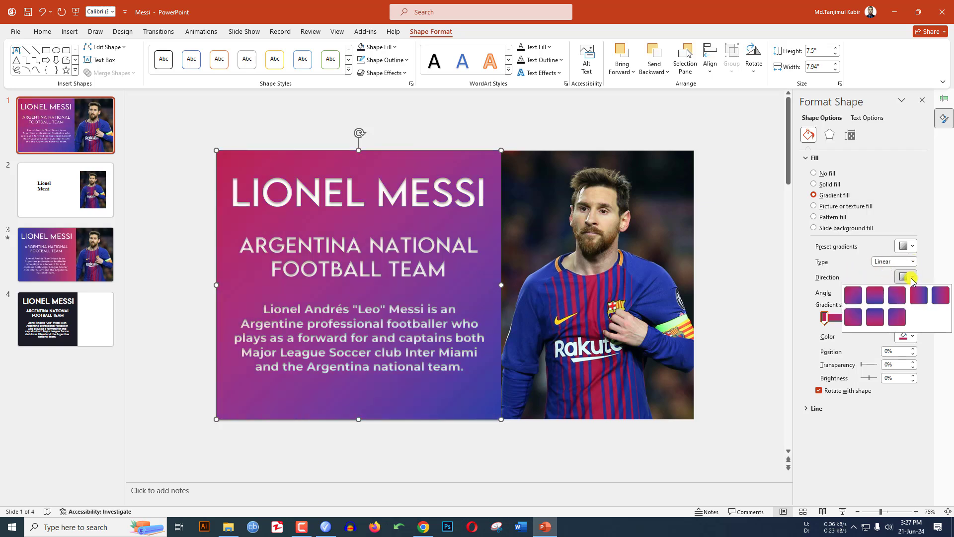
click(940, 296)
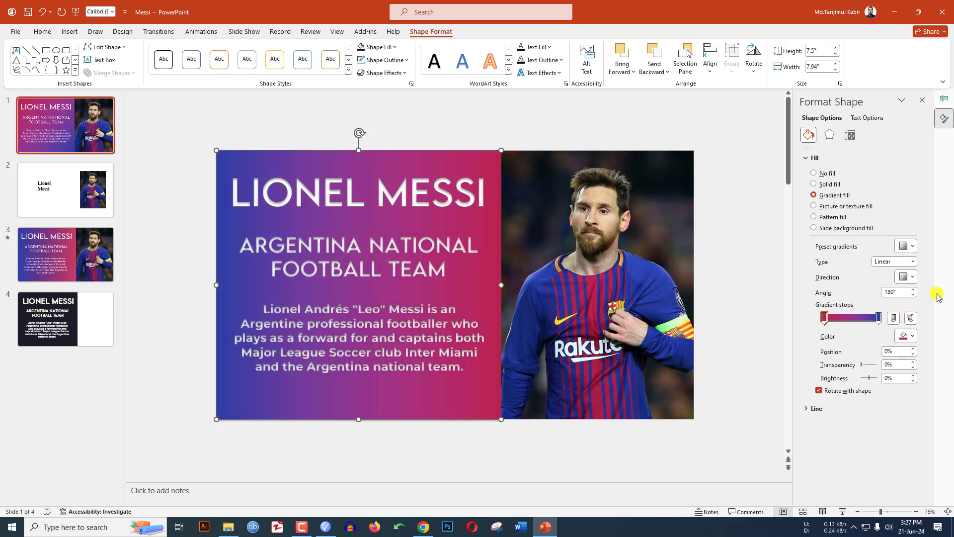
drag(880, 319, 869, 322)
click(869, 322)
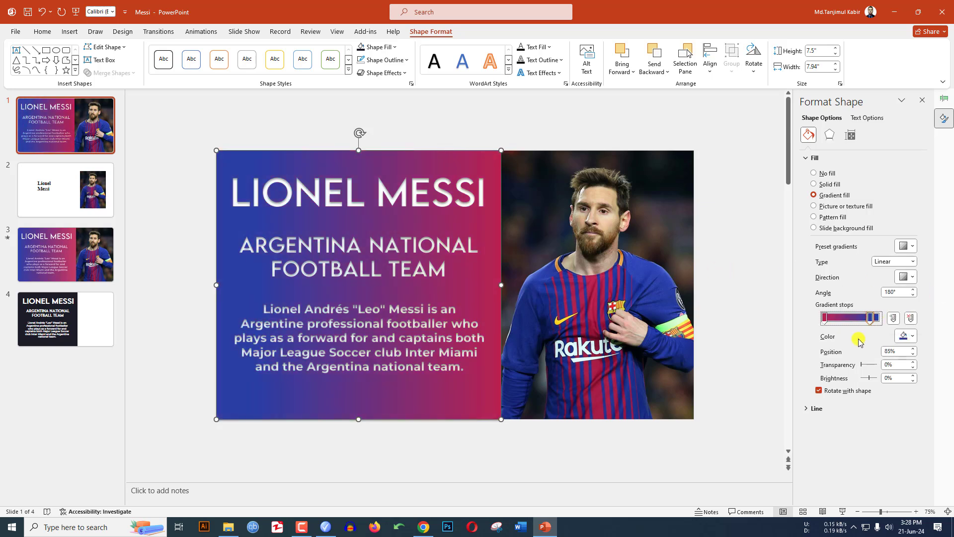
click(826, 318)
drag(862, 365, 868, 365)
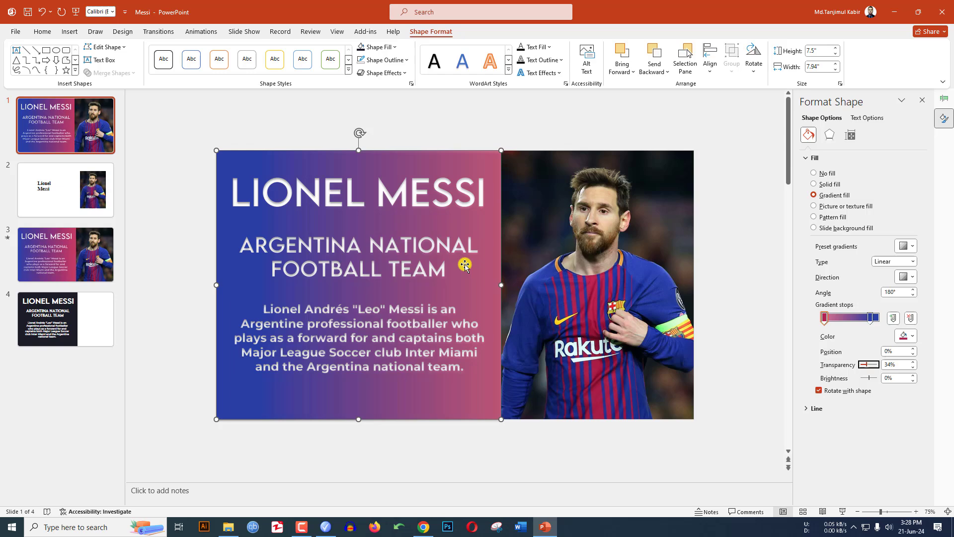
Give the Messi photo a 4-second Fly In animation from the left.
click(766, 251)
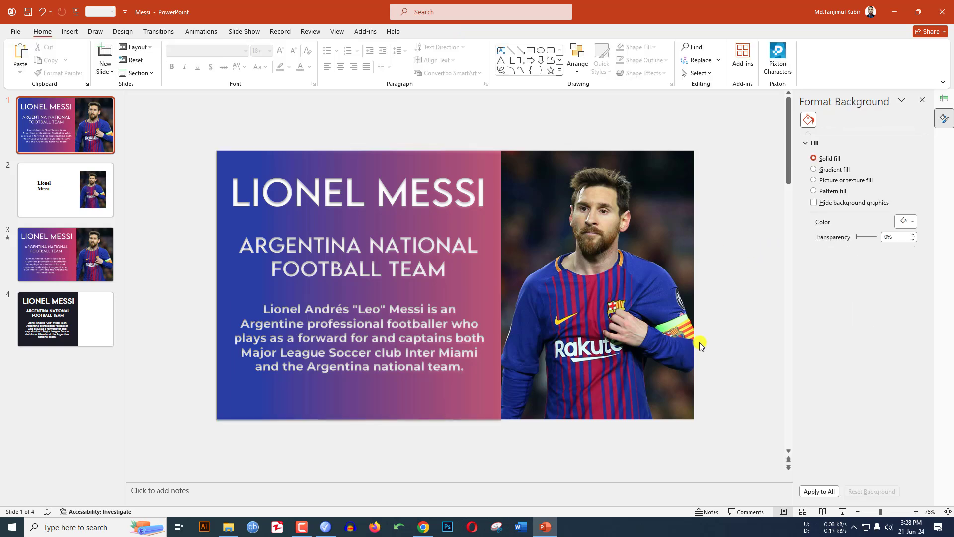
click(384, 393)
click(587, 250)
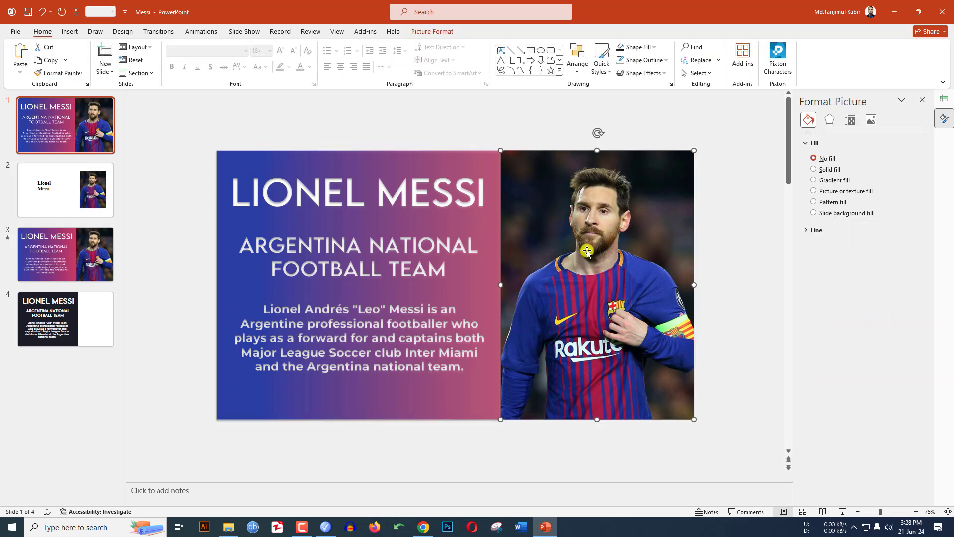
click(202, 32)
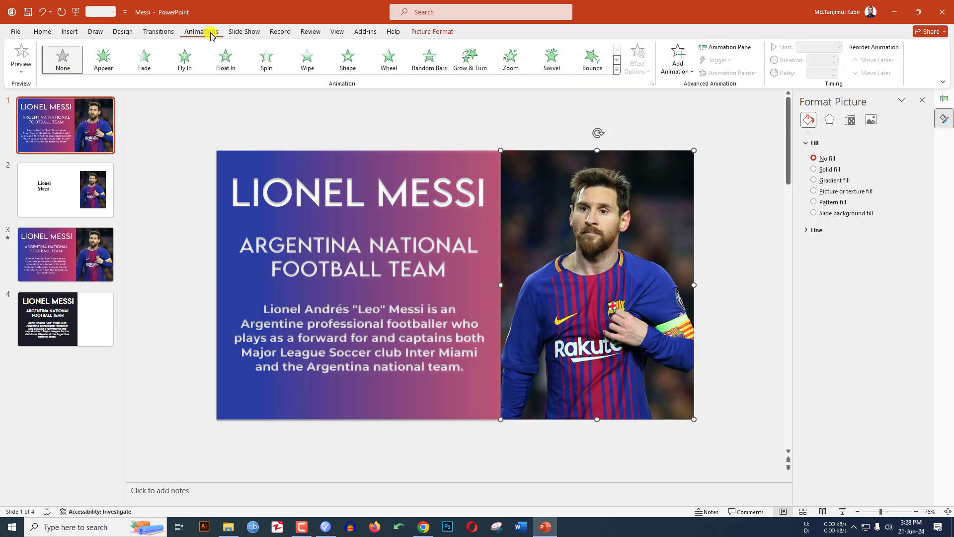
click(186, 60)
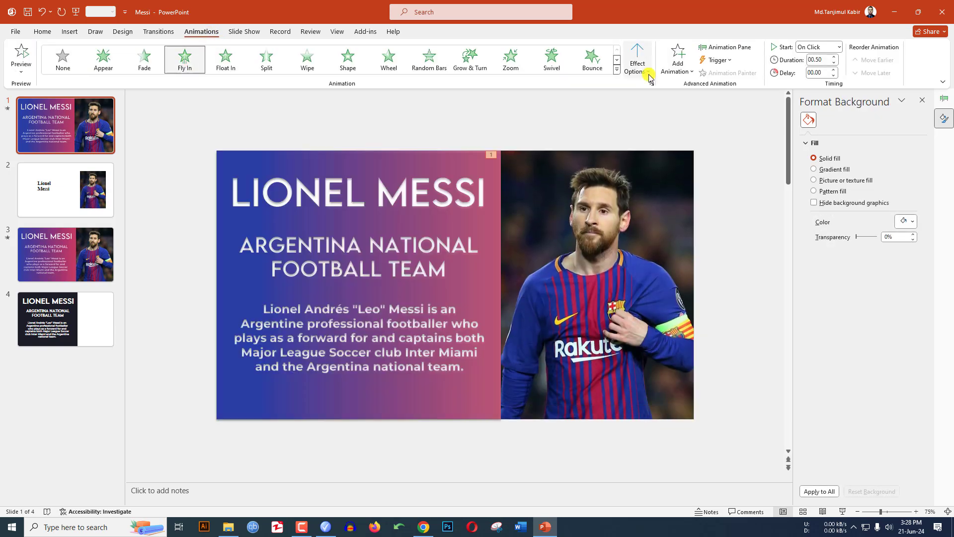
click(638, 63)
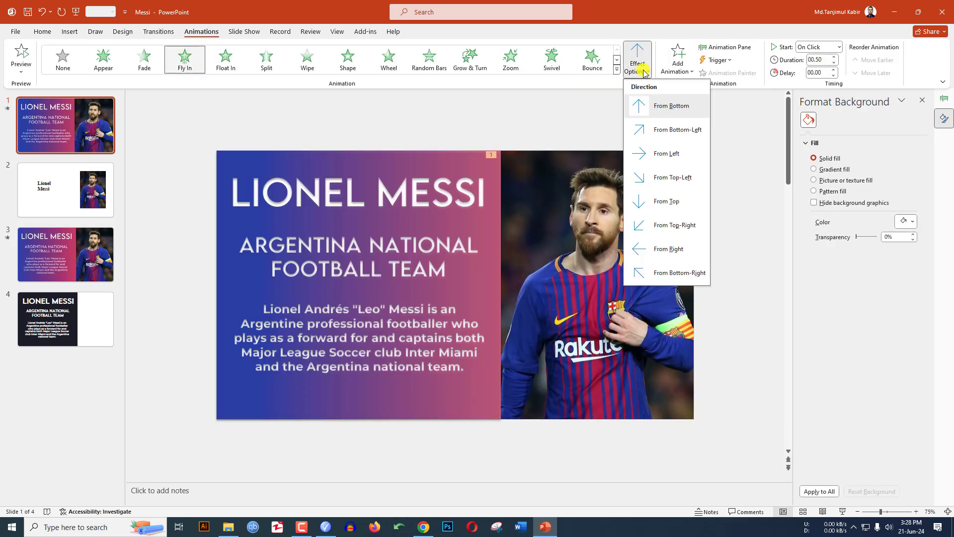
click(666, 154)
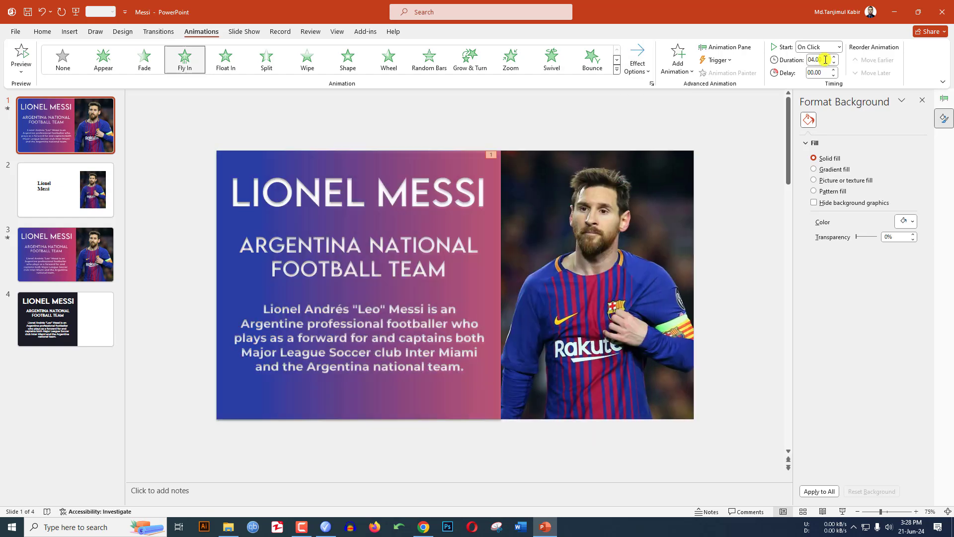
Add a bounce end to the photo's Fly In from the Animation Pane.
click(735, 48)
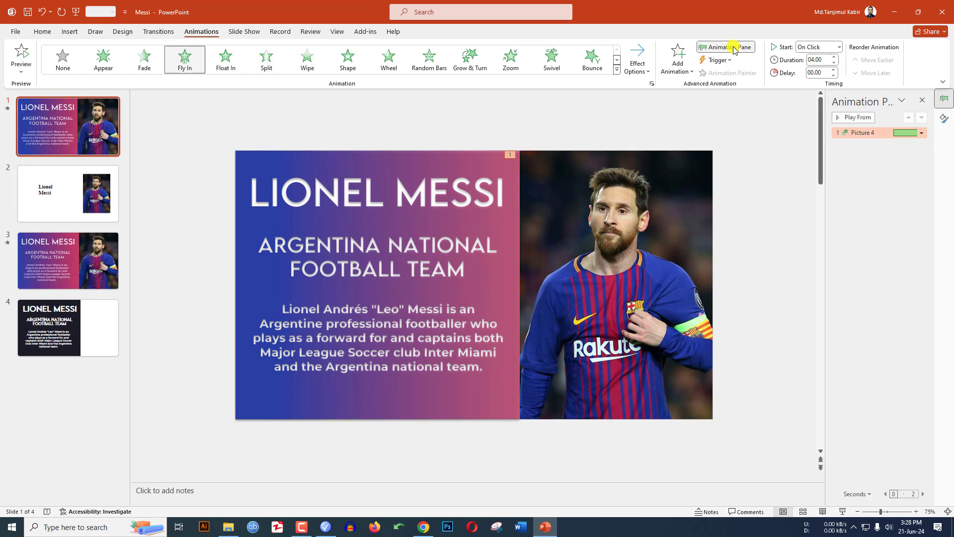
click(922, 133)
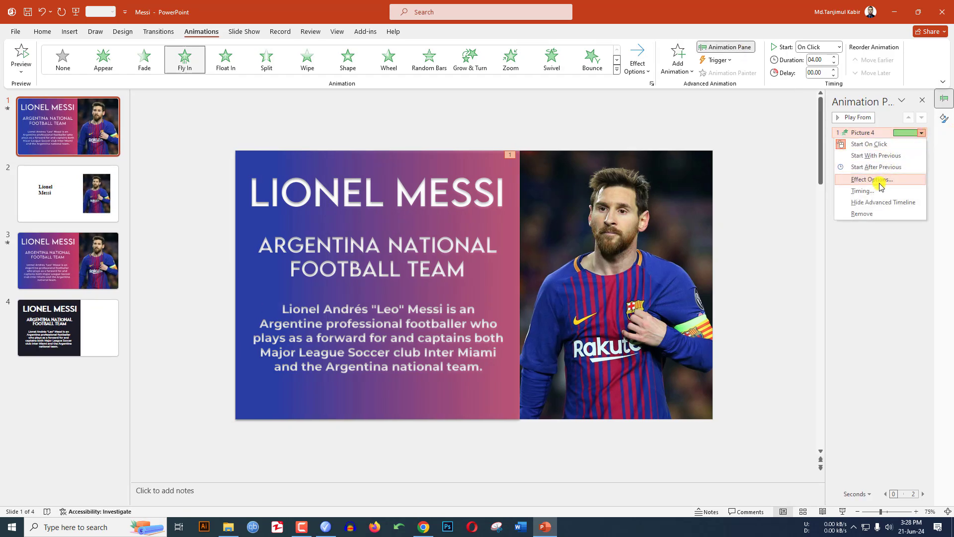
click(872, 180)
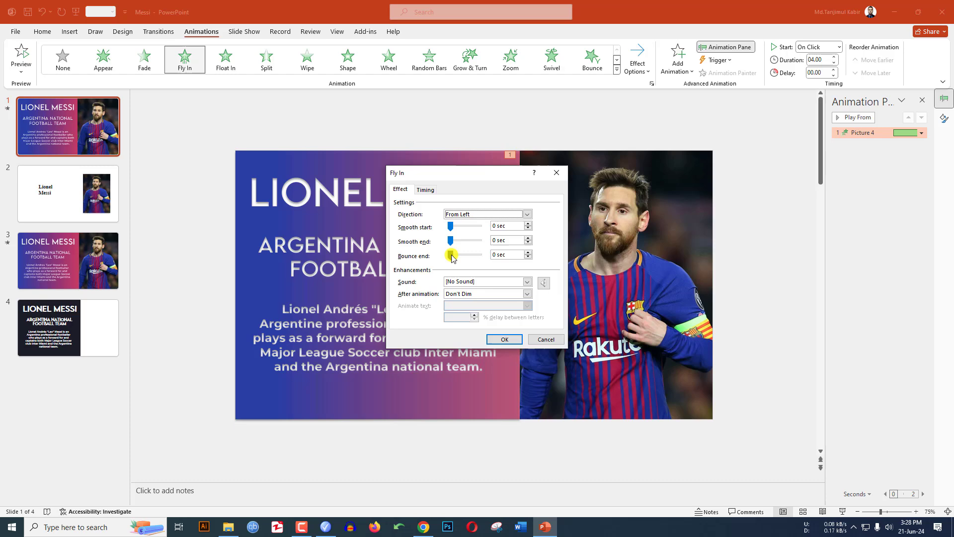
drag(451, 257, 465, 259)
click(504, 339)
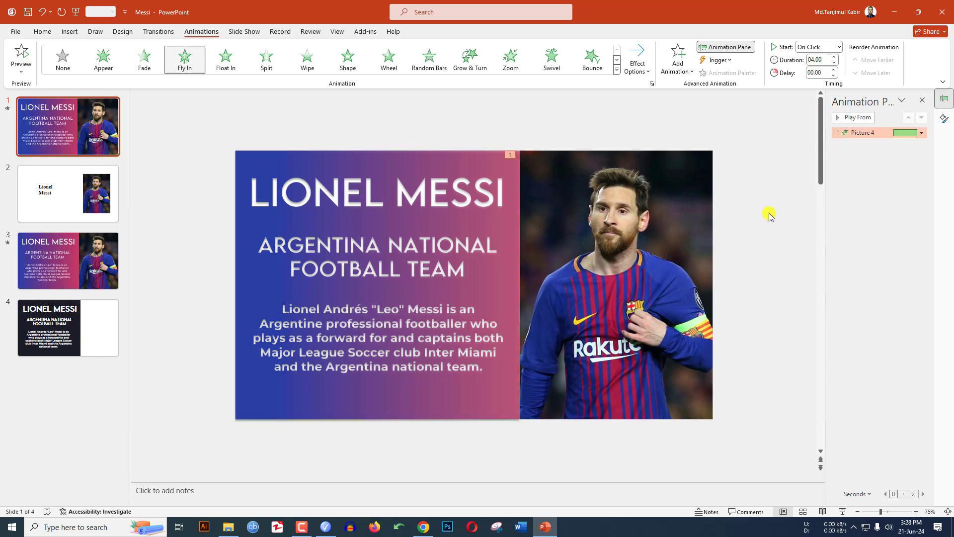
Paint the photo's Fly In onto the text panel, starting With Previous after 0.5 s.
click(655, 232)
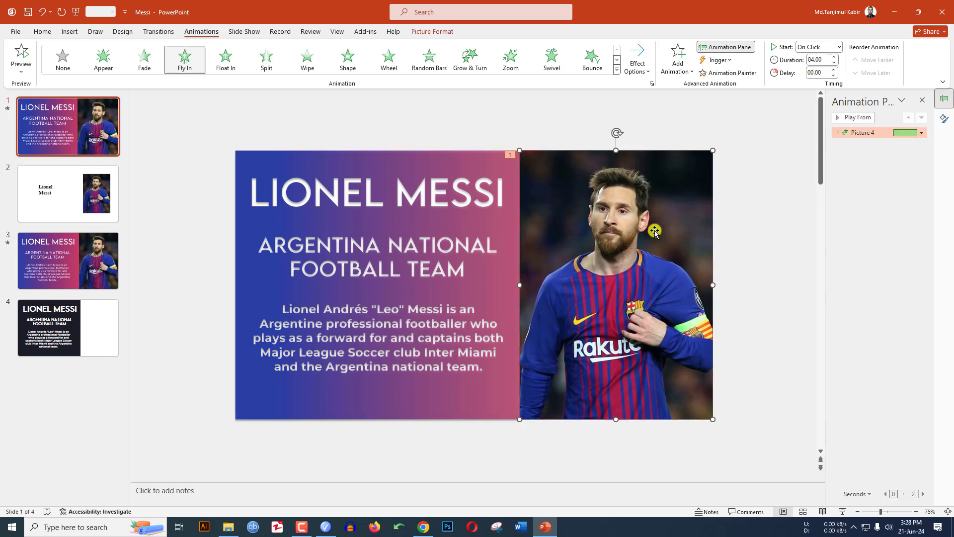
click(725, 73)
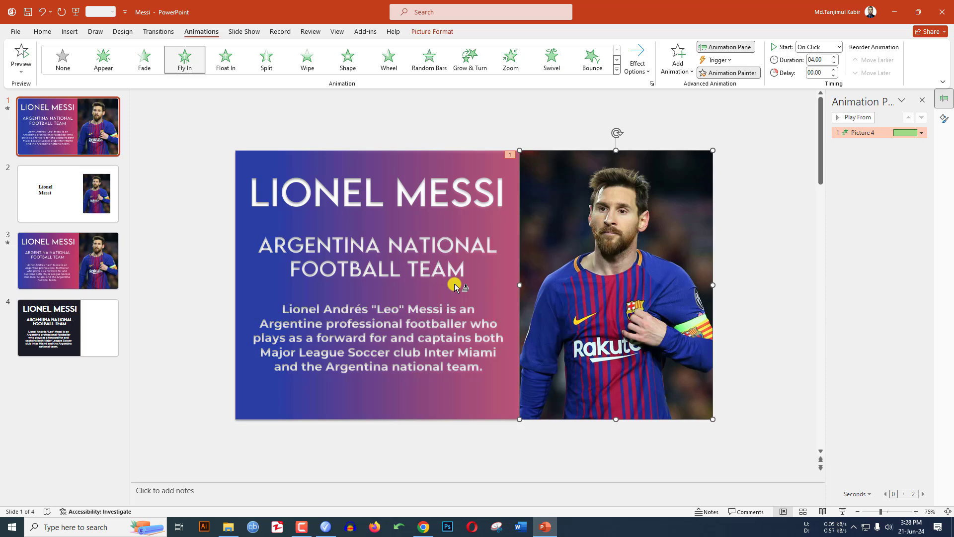
click(393, 285)
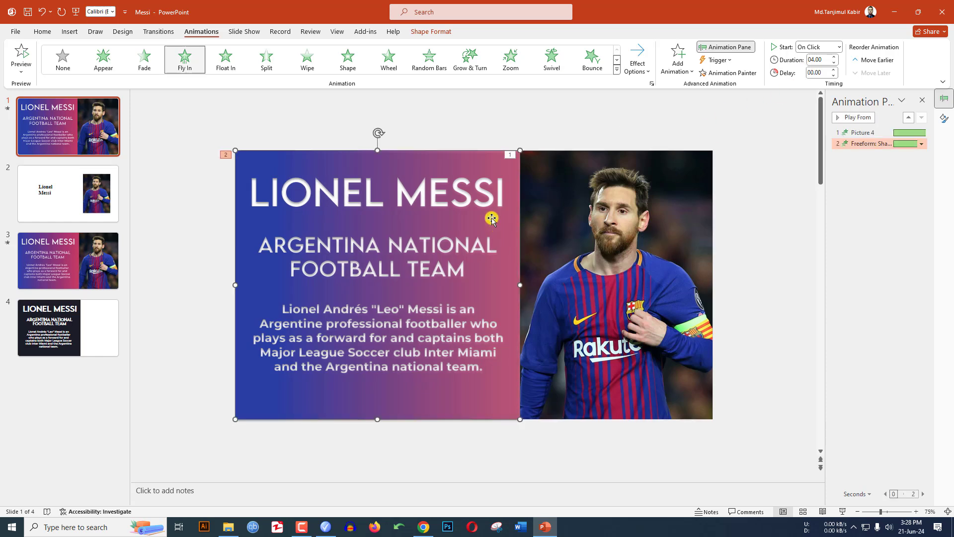
click(818, 48)
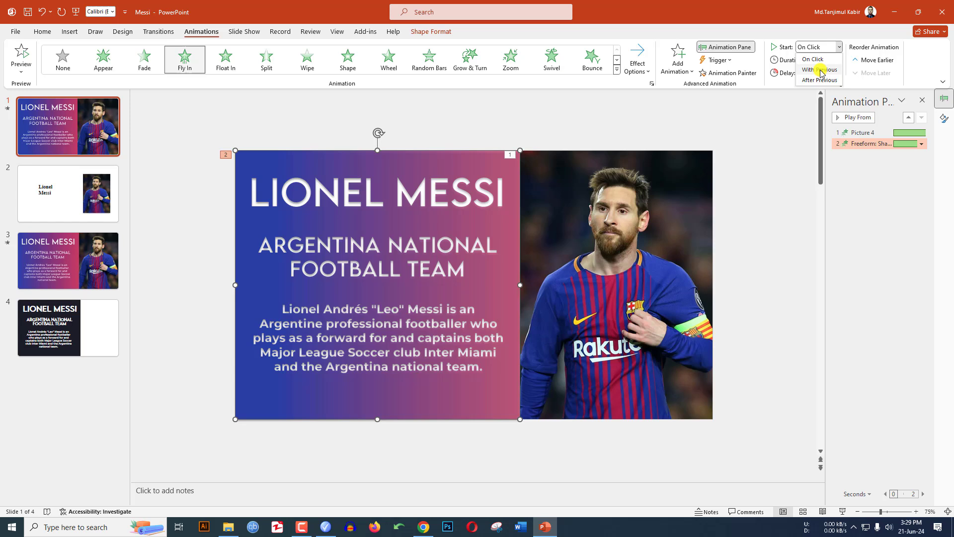
click(816, 67)
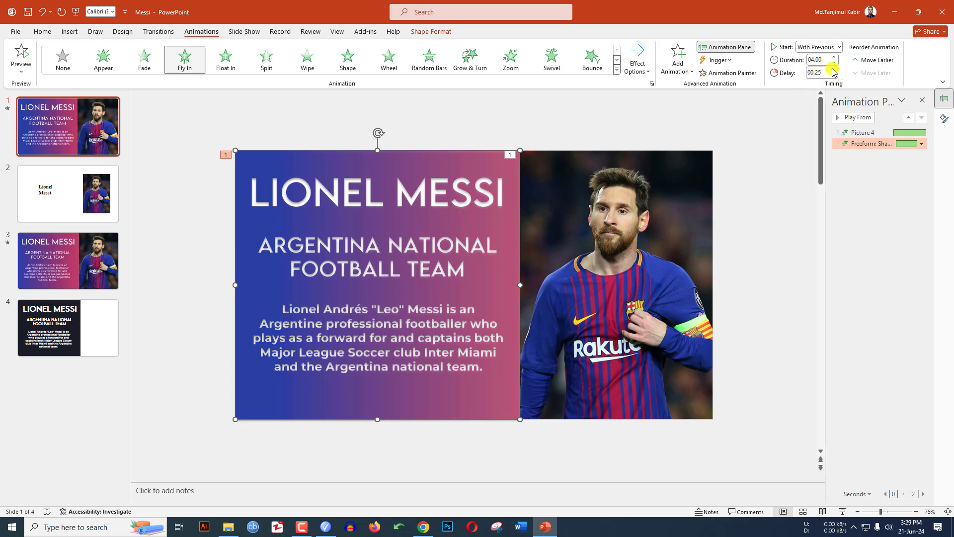
click(834, 68)
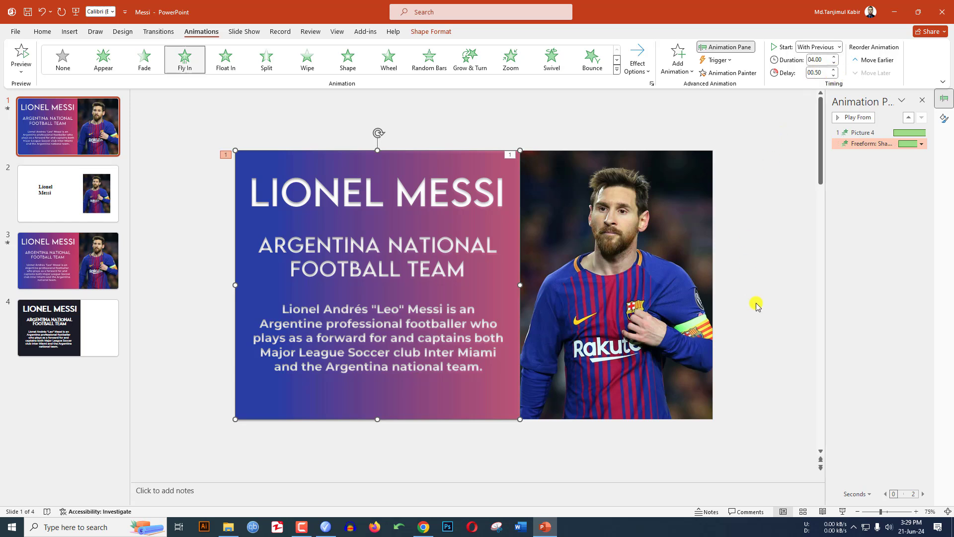